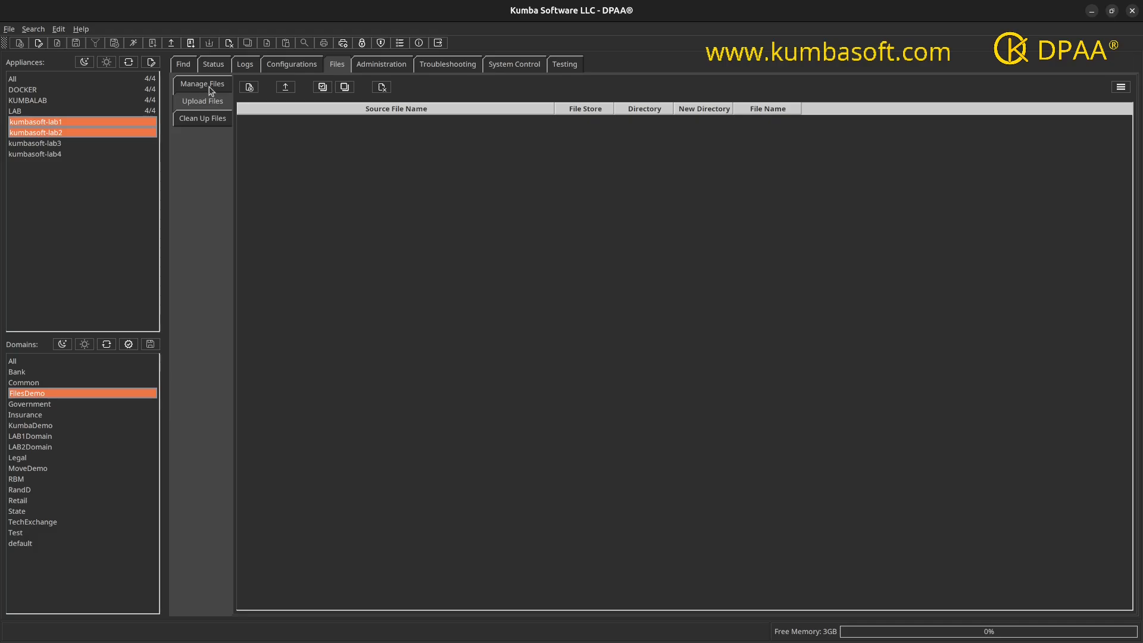
Check the local:/ and local:/ondisk/ directories available for the FilesDemo domain in the file management view
click(210, 90)
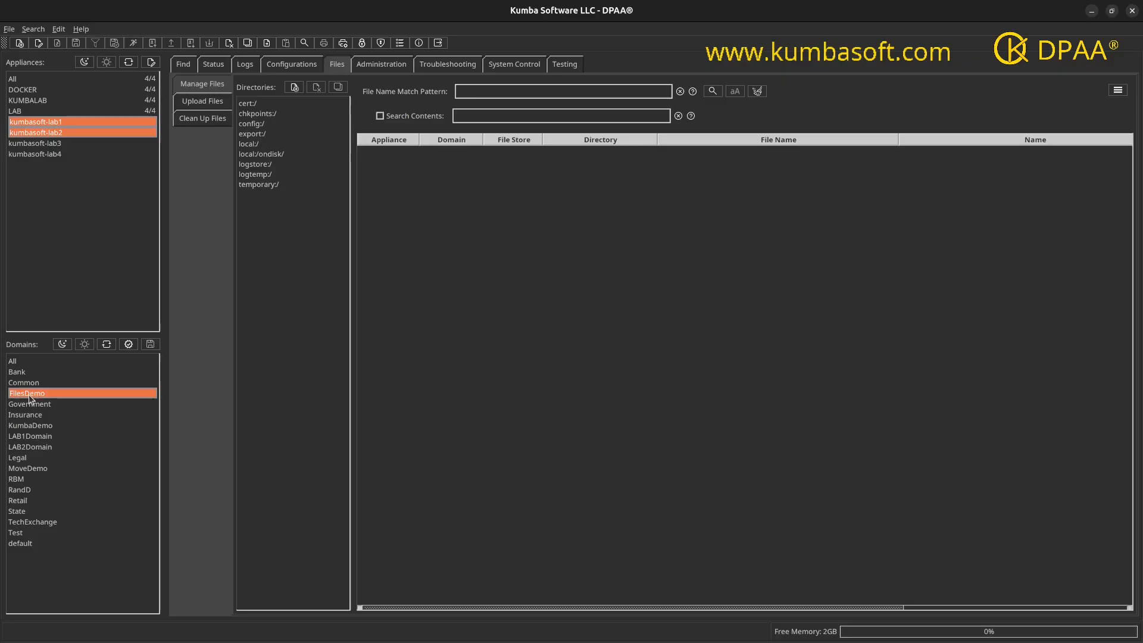
click(252, 144)
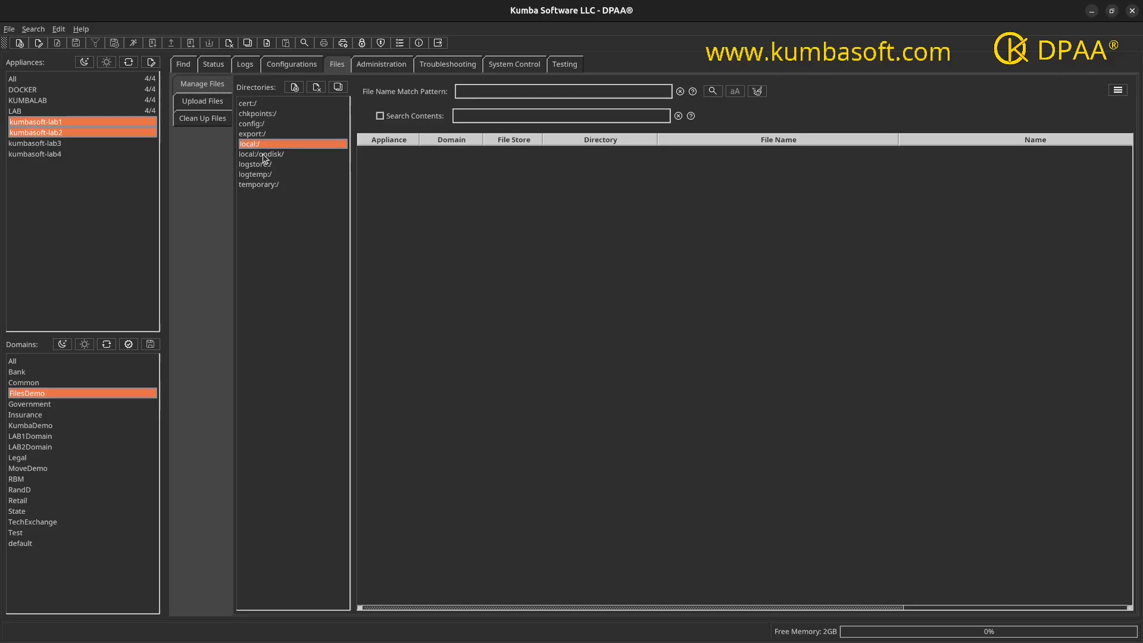
ctrl+click(263, 155)
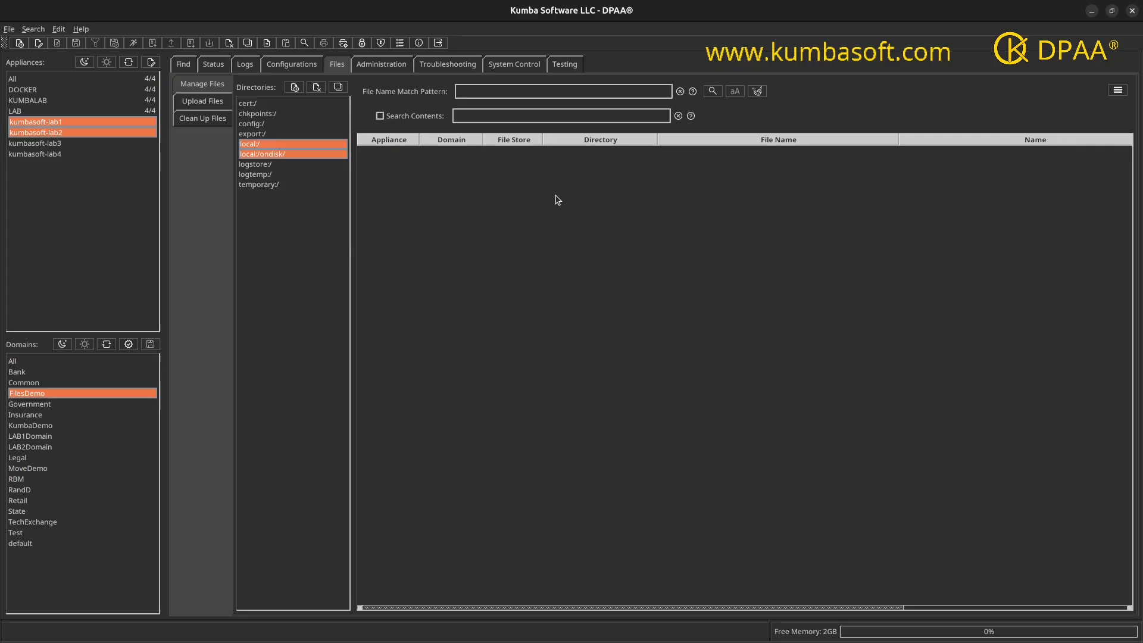
ctrl+click(277, 156)
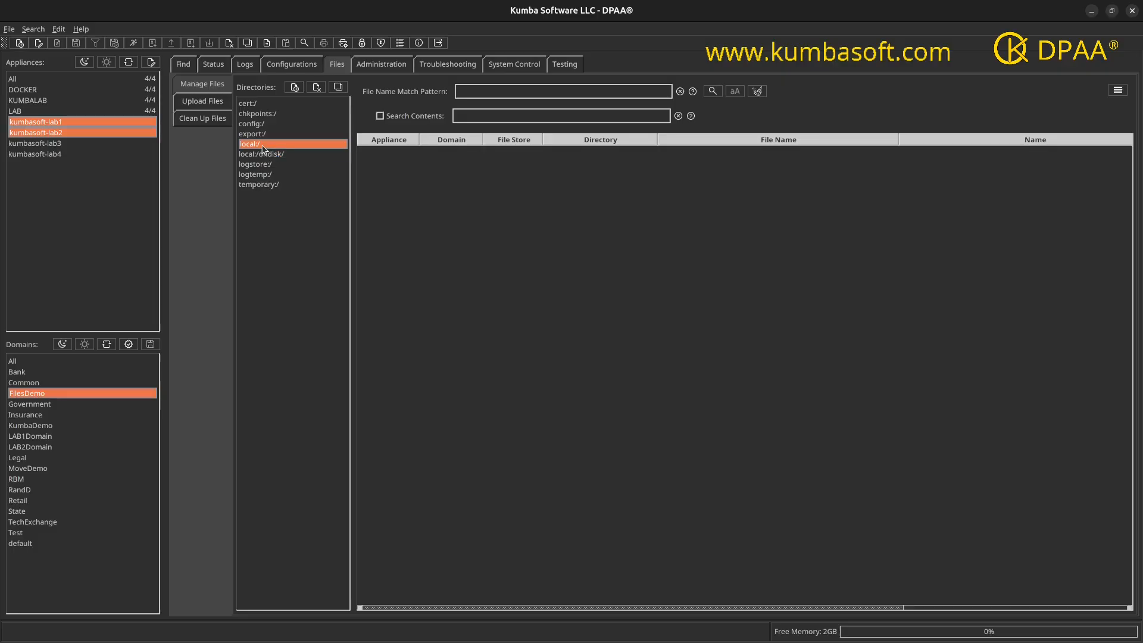
Add FreezeHeaders.xslt, SetHeader.xslt and SetHeaderNewVersion.xslt from the AAA-UploadFilesExample folder to the list of files for upload
click(206, 104)
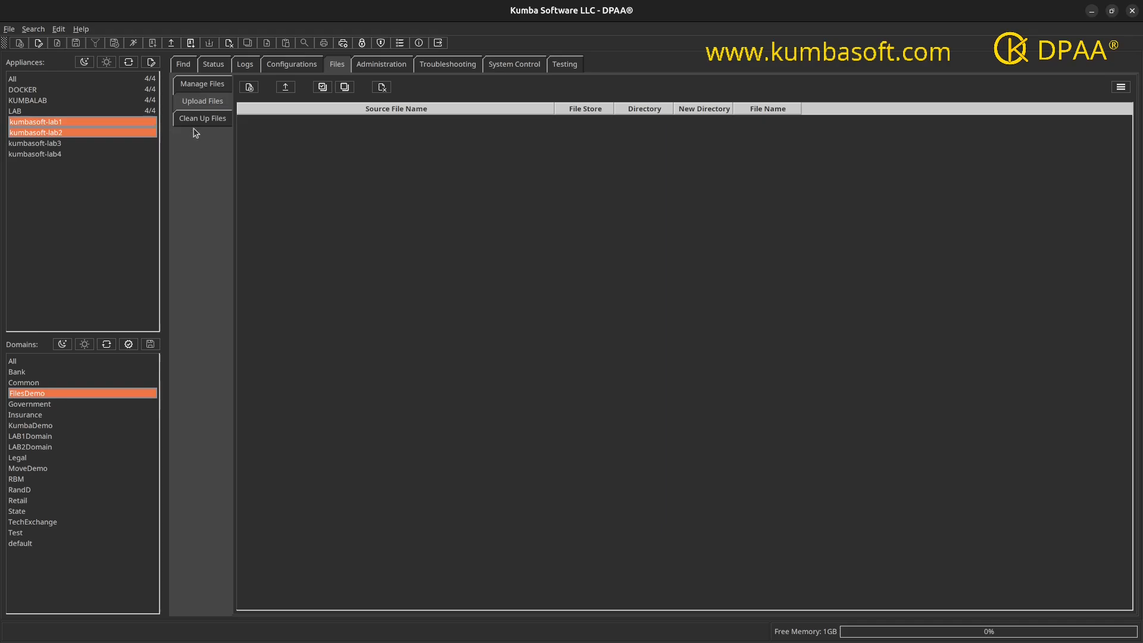
click(249, 88)
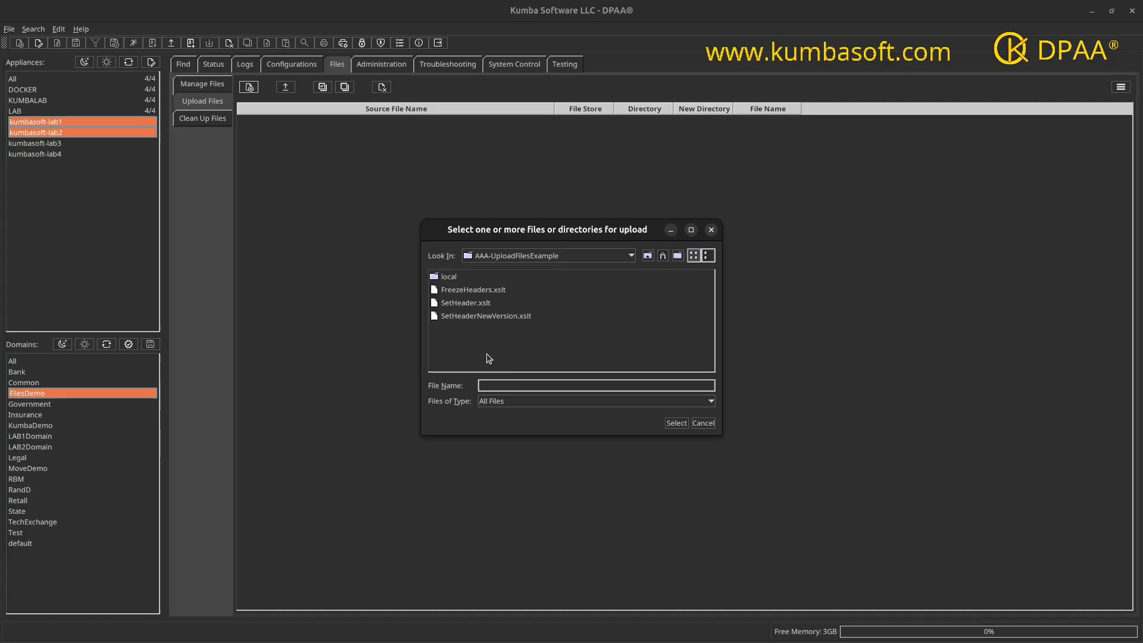
click(483, 291)
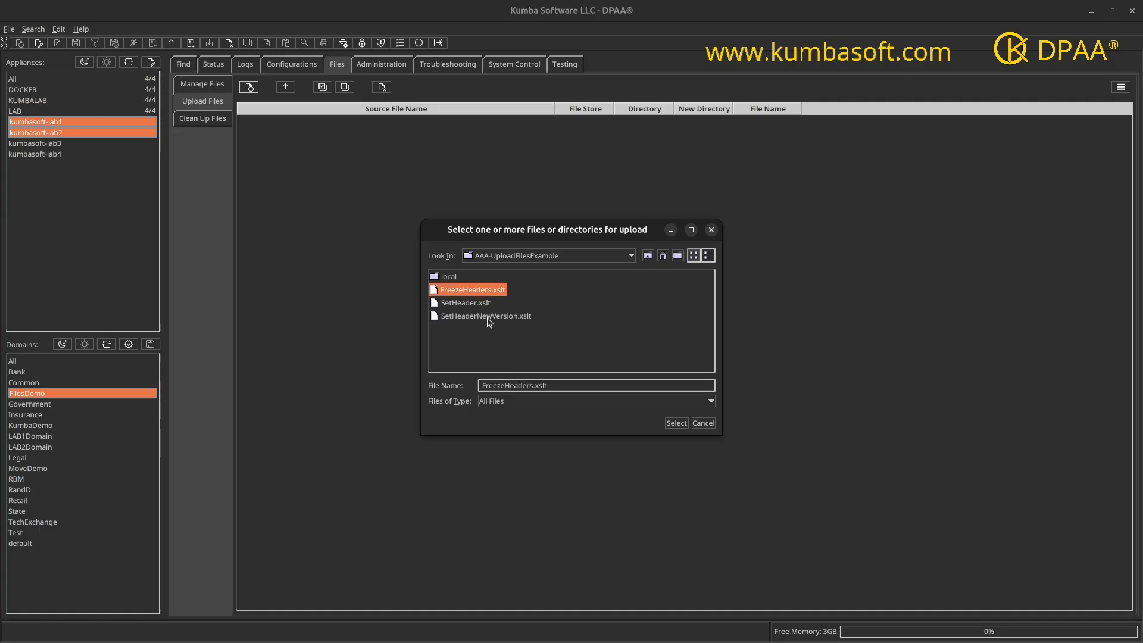
shift+click(487, 317)
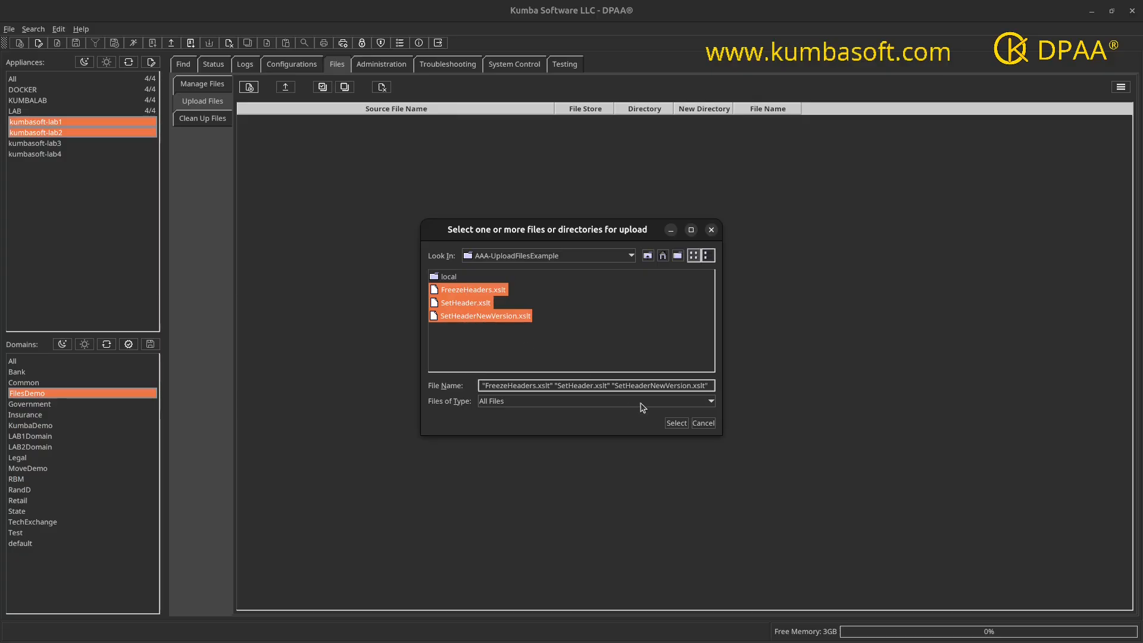
click(680, 425)
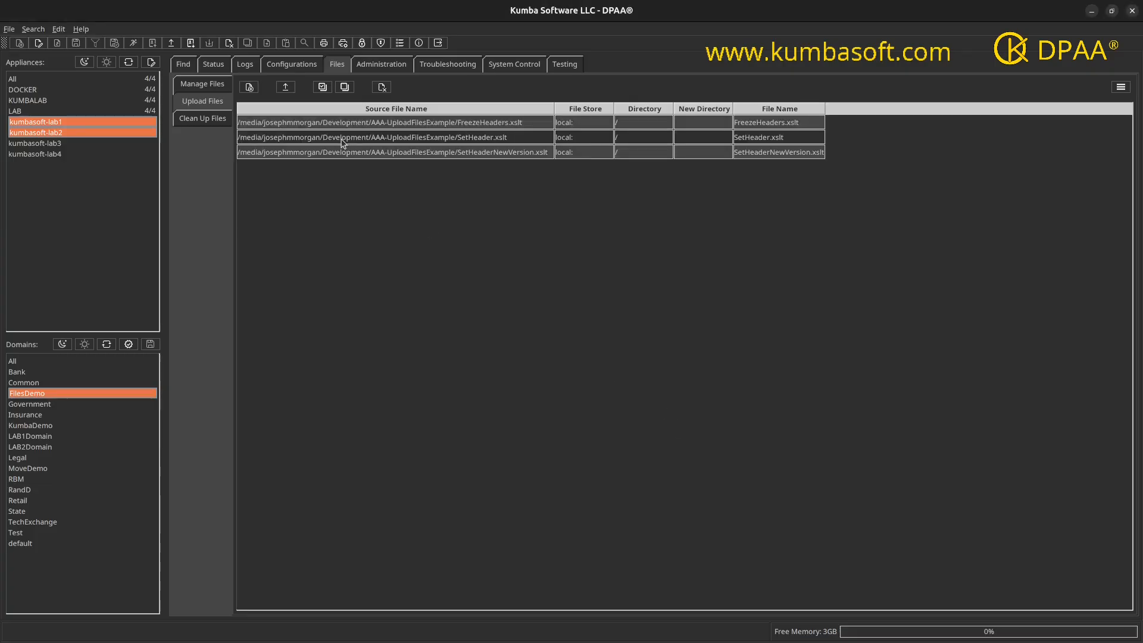
Narrow the Source File Name column and widen the File Name column of the upload list
drag(554, 108, 377, 107)
drag(279, 156, 520, 124)
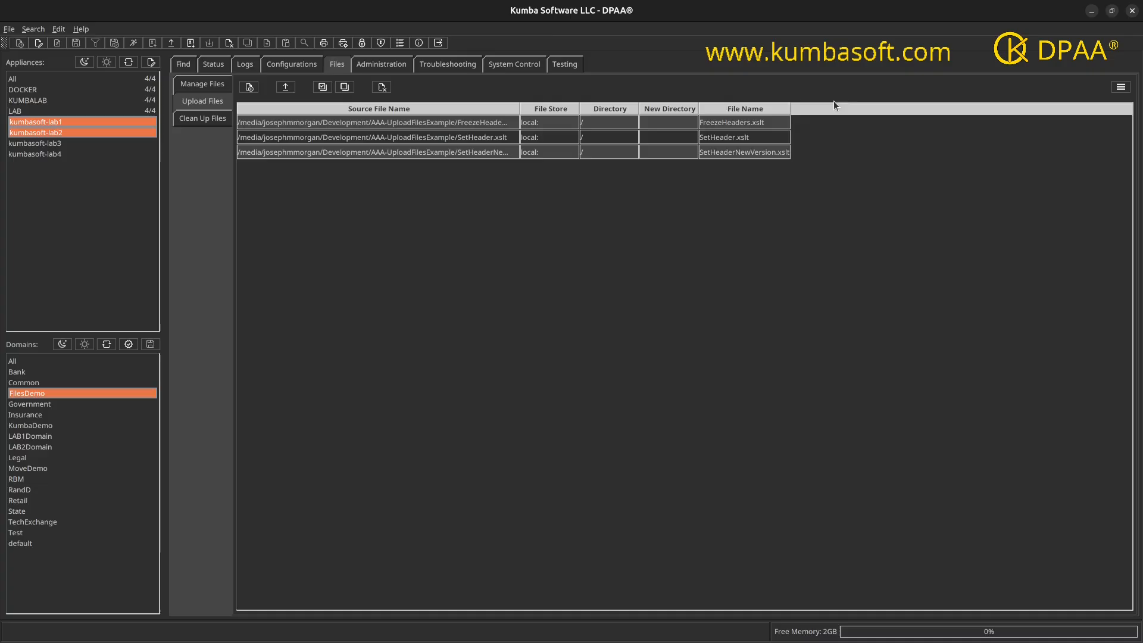
drag(834, 102, 851, 102)
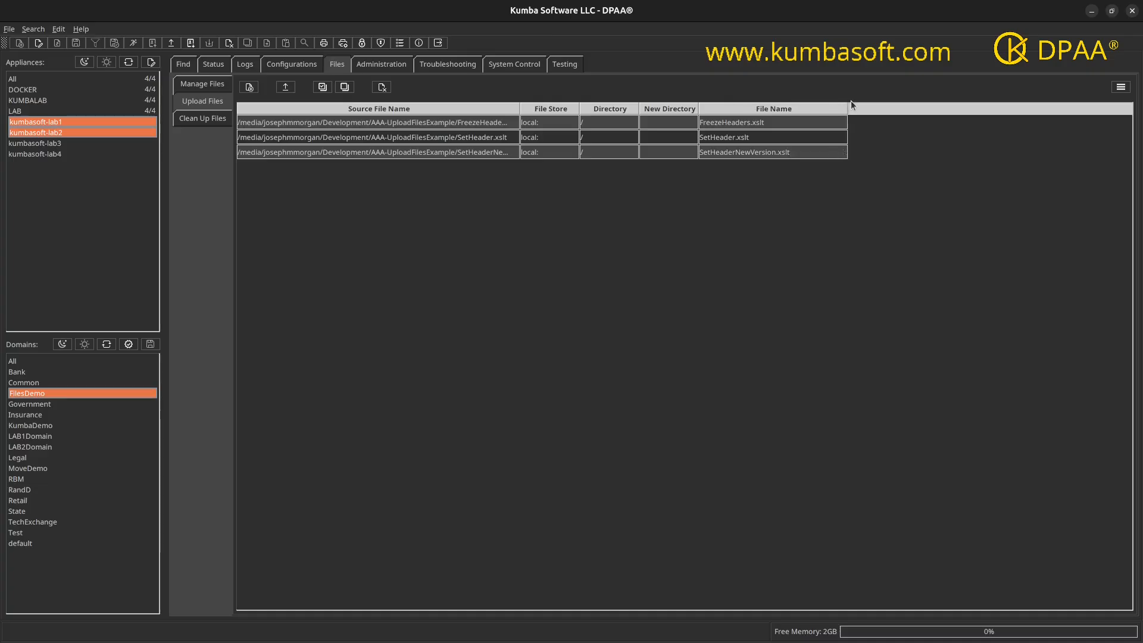
Change the target file name of SetHeader.xslt to SetHeaders.xslt
double_click(772, 126)
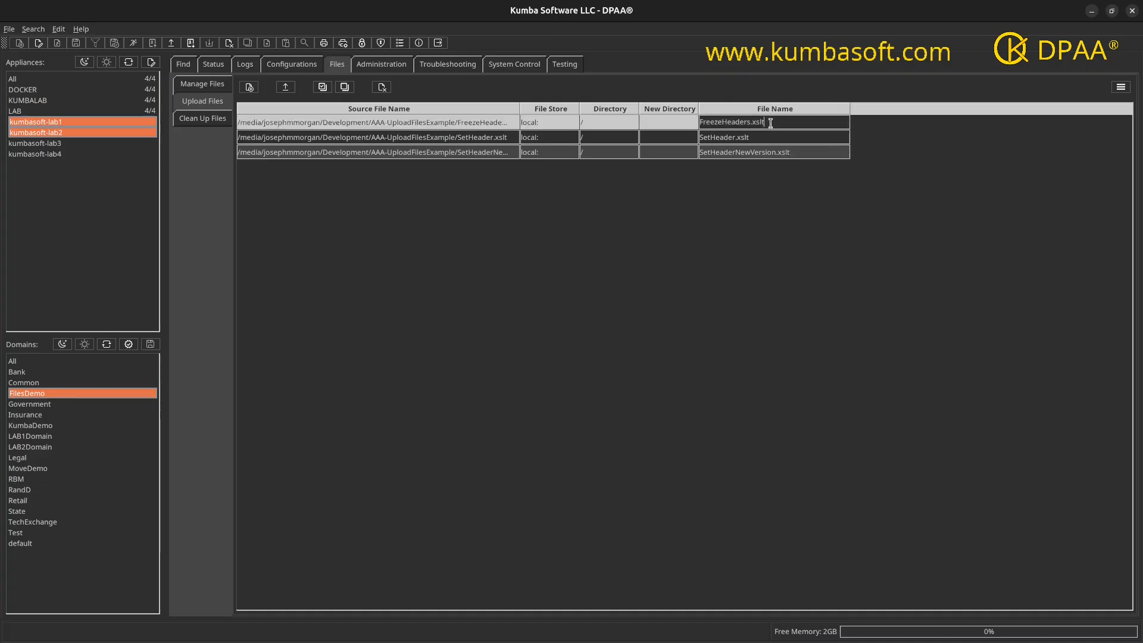
double_click(730, 141)
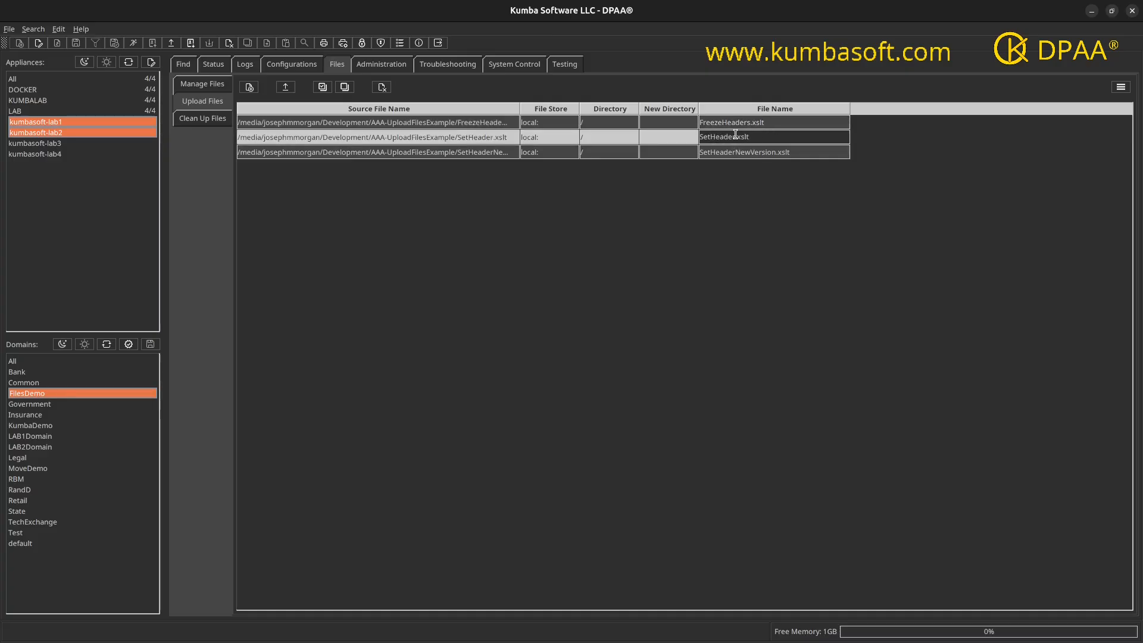
text(s)
double_click(811, 151)
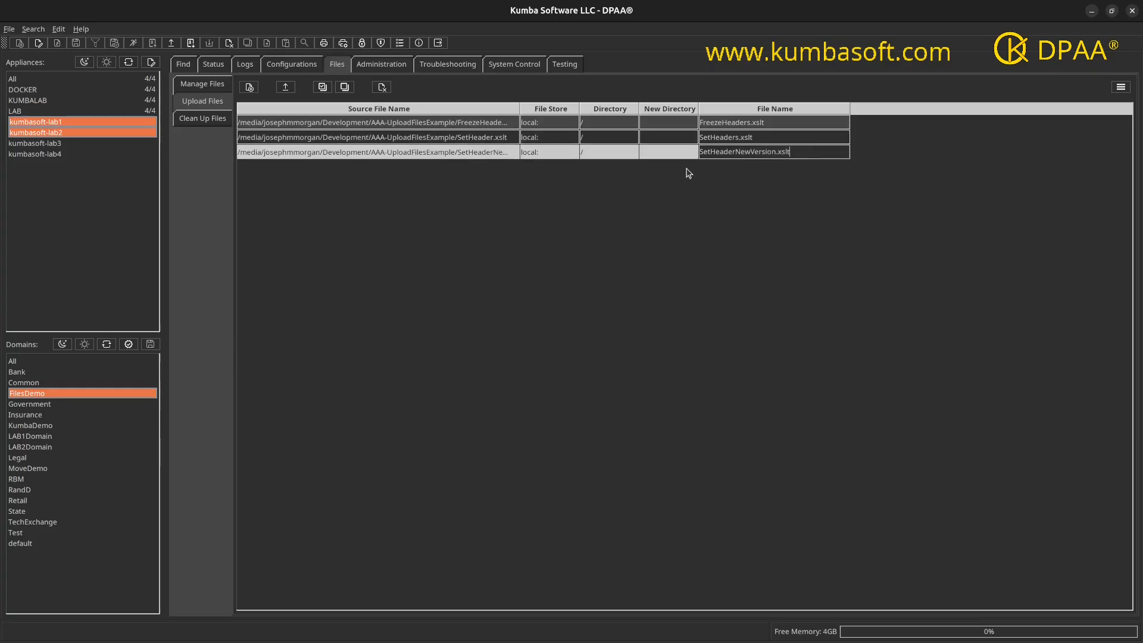
Review the file store options offered for the FreezeHeaders.xslt row without choosing another one
double_click(546, 130)
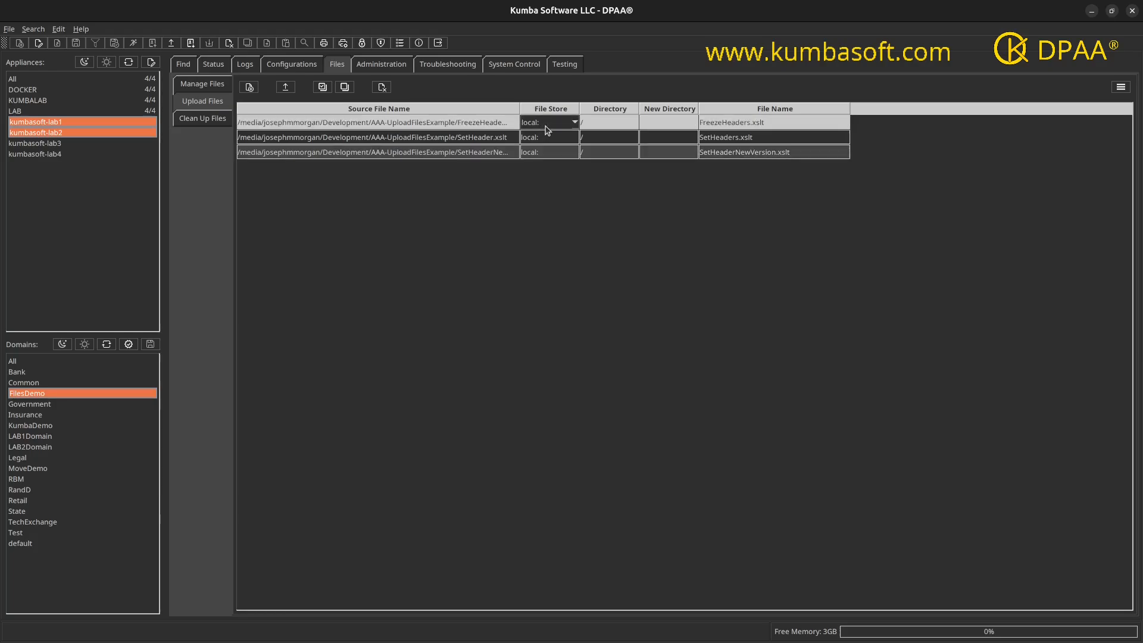
click(575, 124)
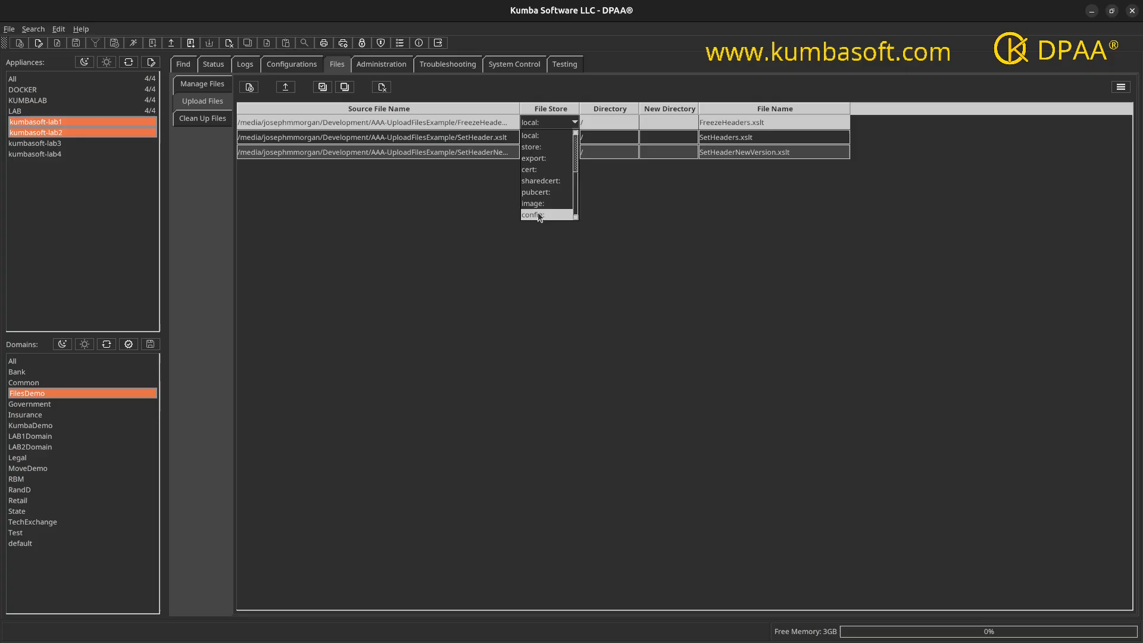
mouse_move(576, 159)
mouse_down()
mouse_move(583, 219)
mouse_move(584, 147)
mouse_up()
click(632, 202)
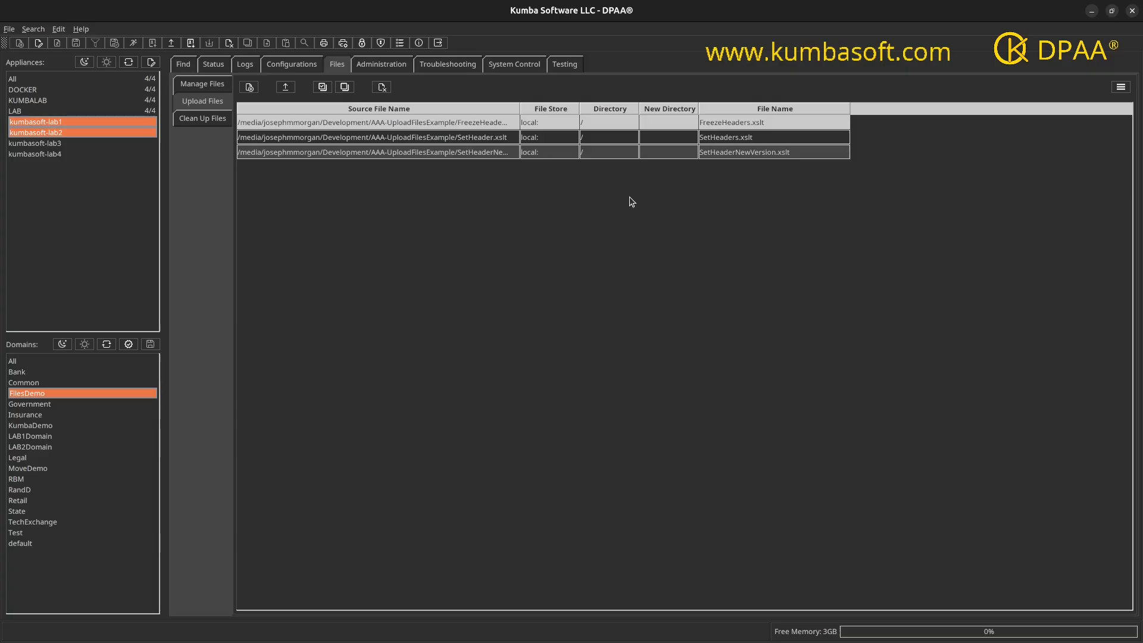
Set the directory of SetHeaders.xslt to ondisk/ and enter Test as the new directory for SetHeaderNewVersion.xslt
click(619, 144)
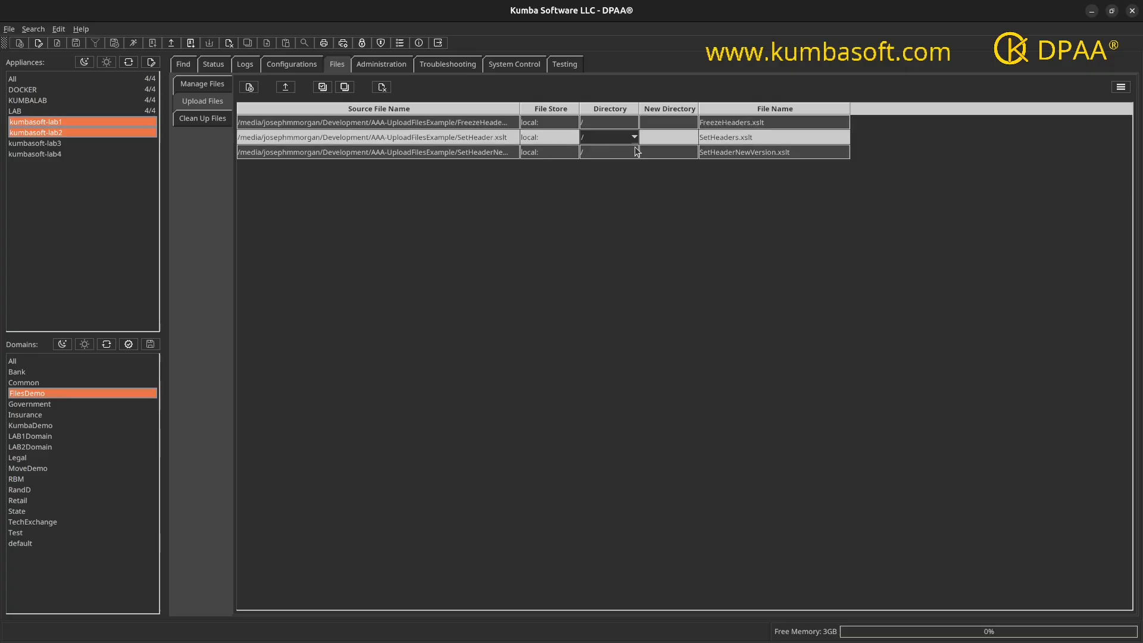
click(635, 138)
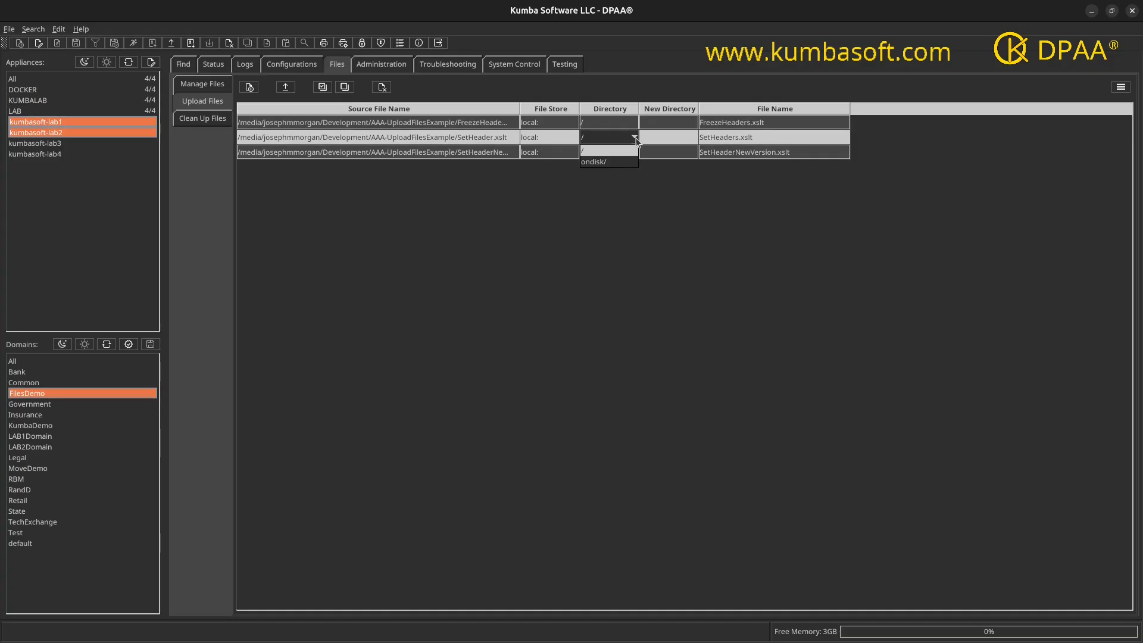
click(613, 164)
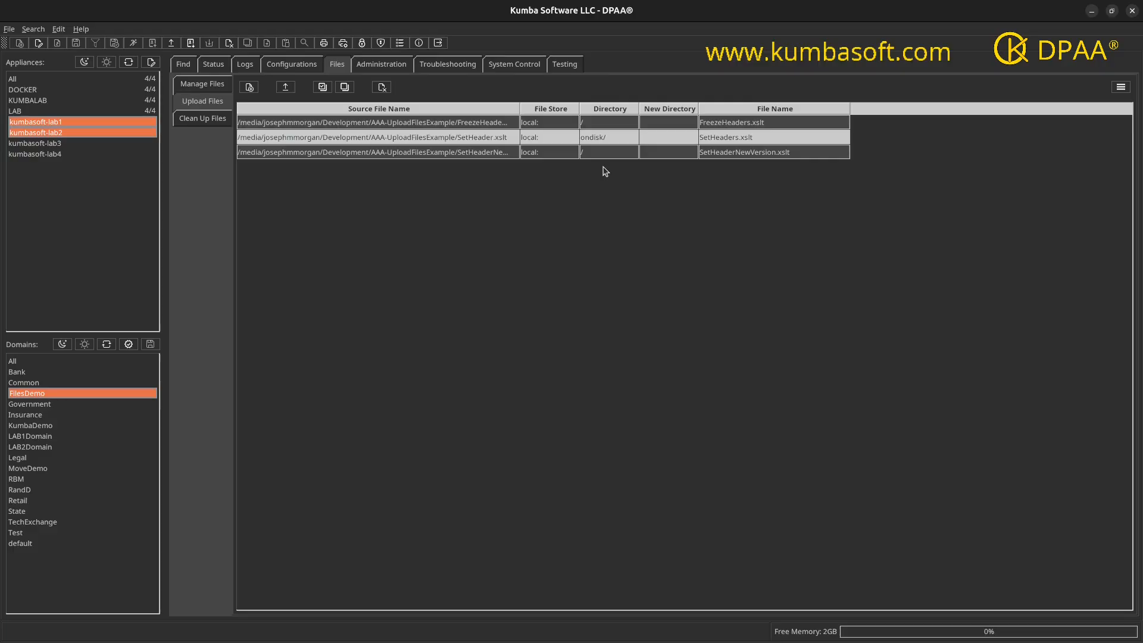
double_click(669, 152)
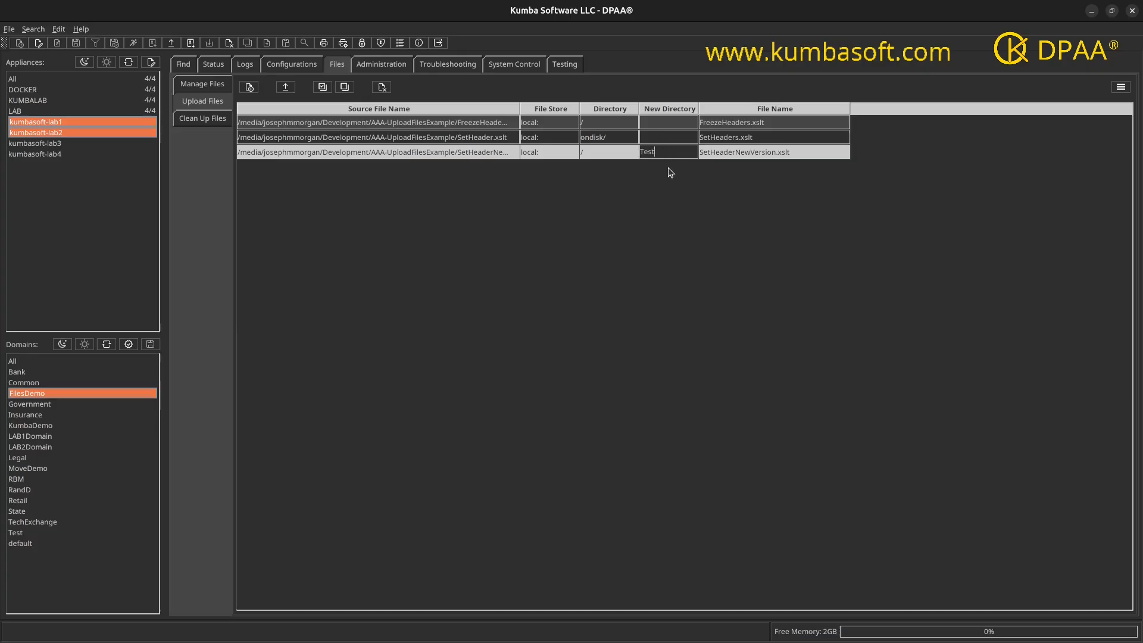
key(Return)
Set the file store of FreezeHeaders.xslt to store: and copy that value to all rows
double_click(565, 122)
click(575, 123)
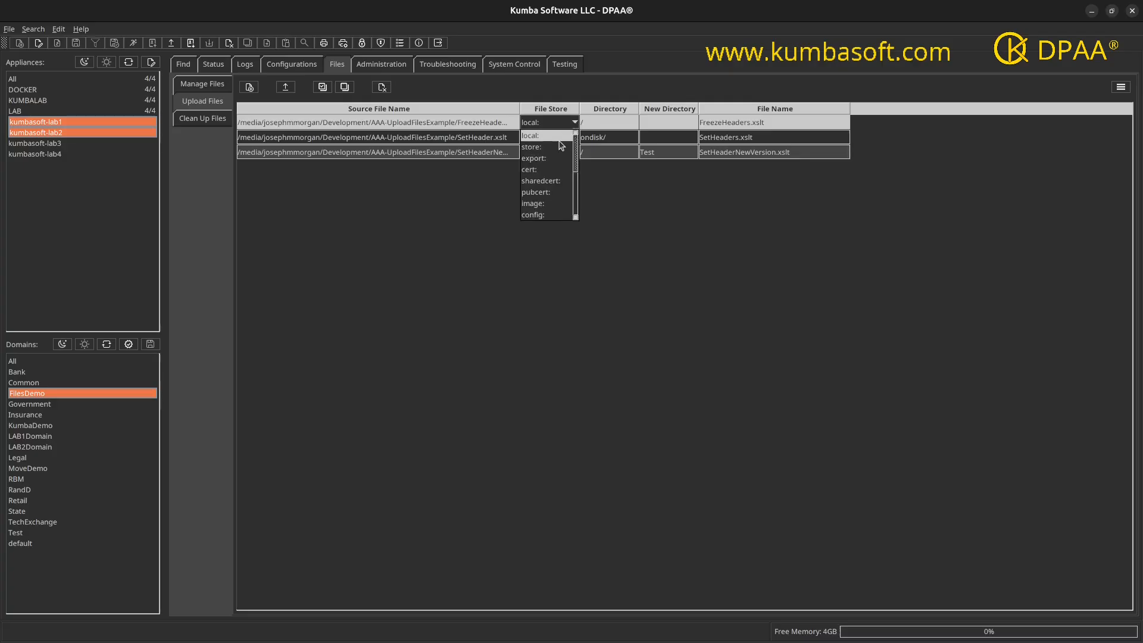
click(542, 149)
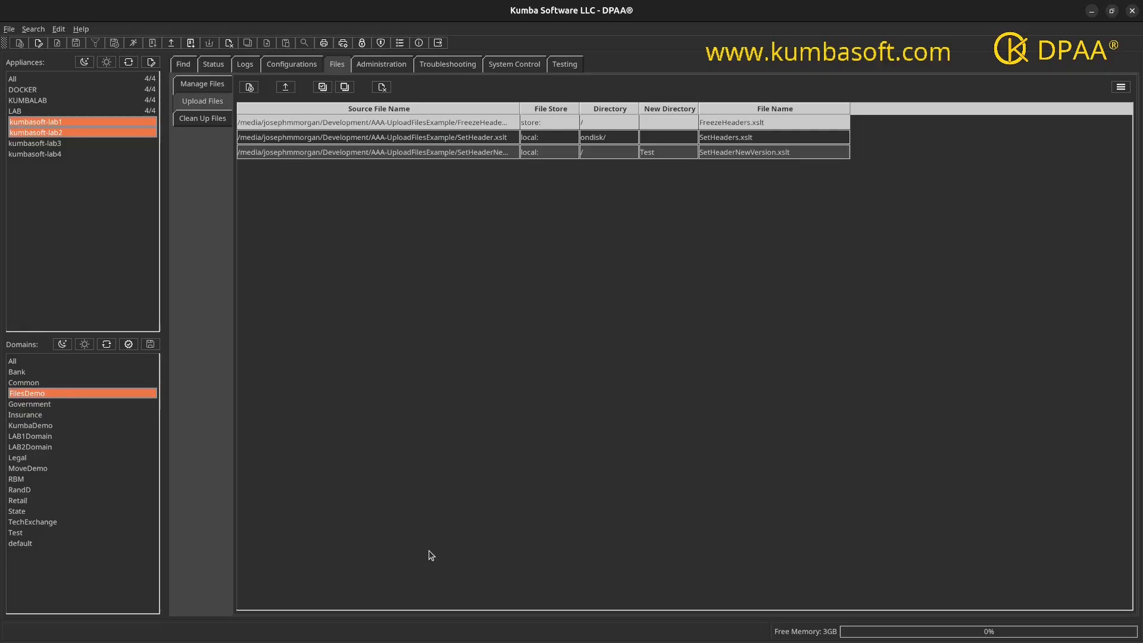
right_click(543, 127)
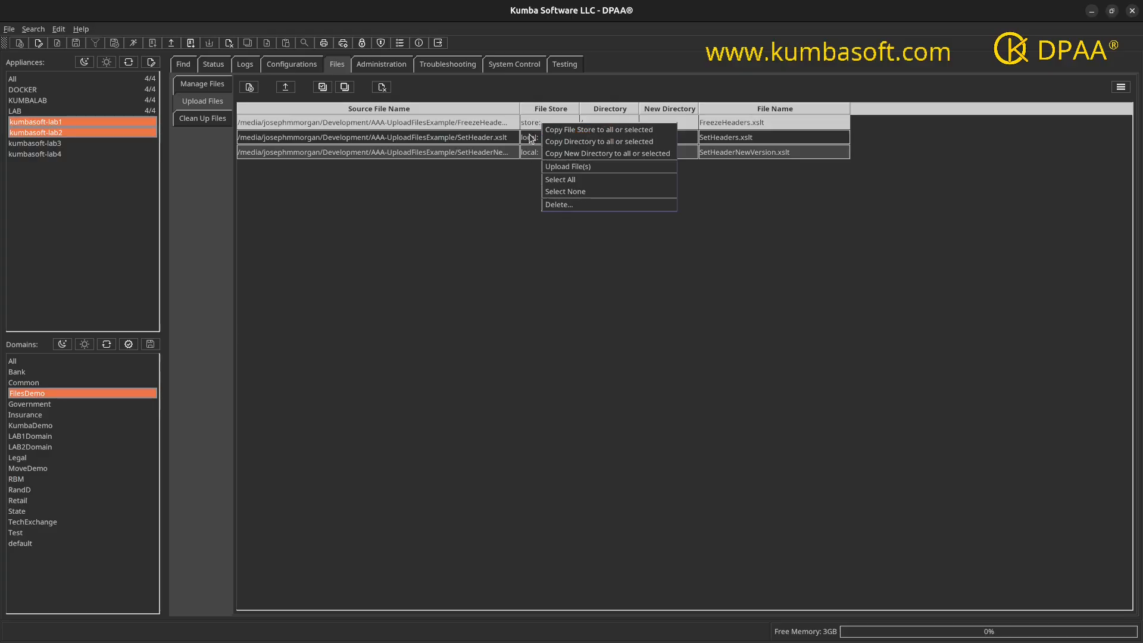
click(602, 129)
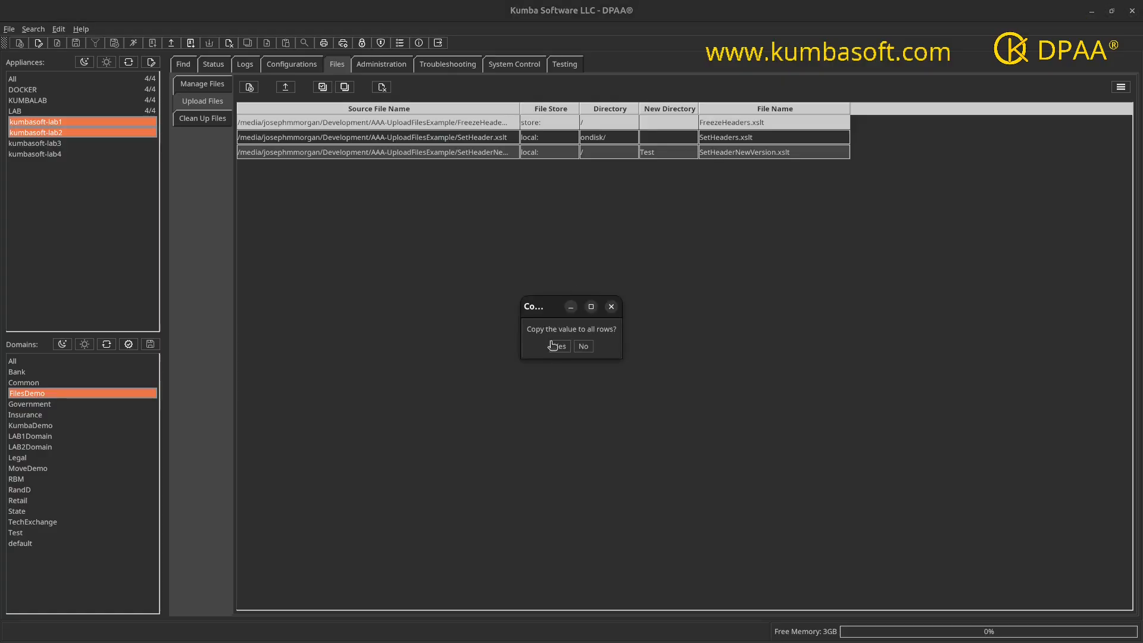
click(560, 346)
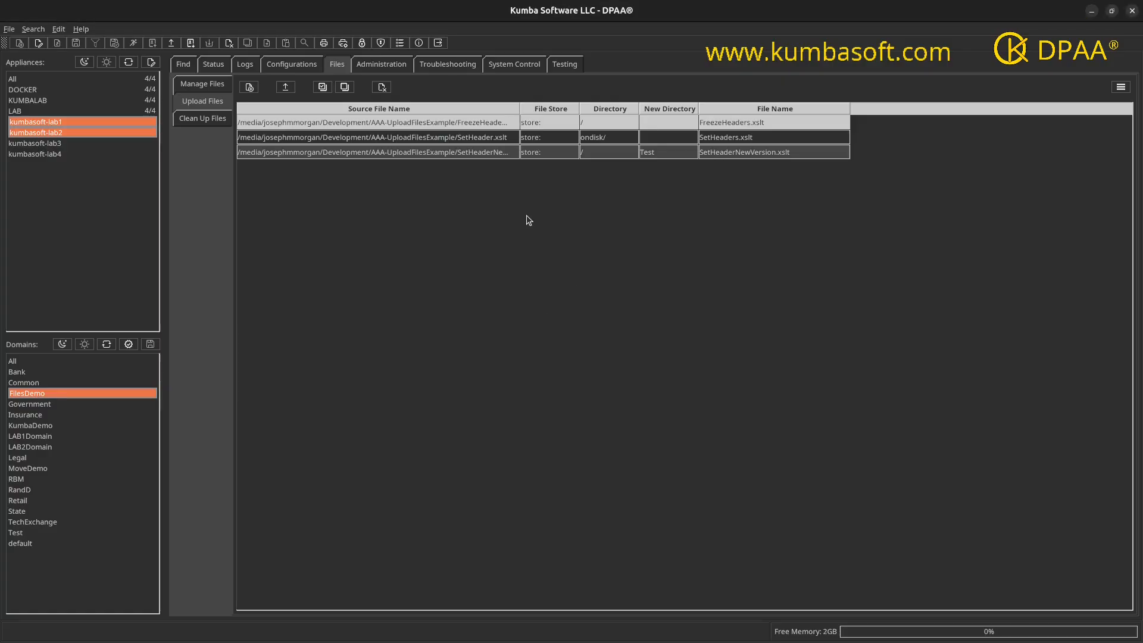
Set the file store of SetHeaderNewVersion.xslt to local: and copy that value to all rows
click(531, 141)
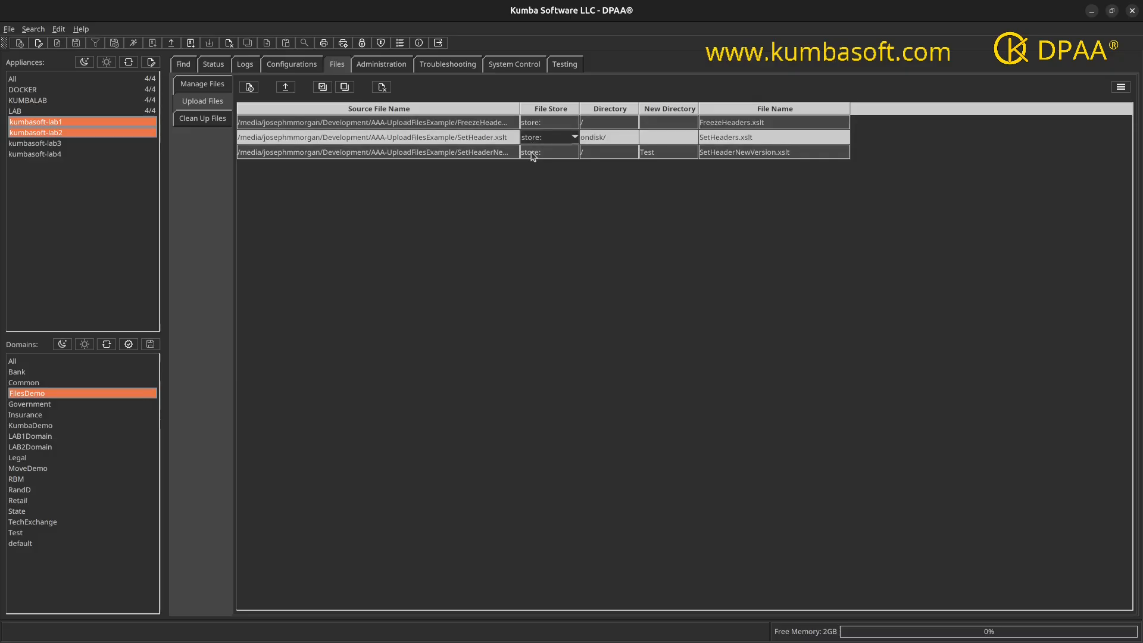
click(531, 153)
click(575, 153)
click(545, 162)
right_click(543, 152)
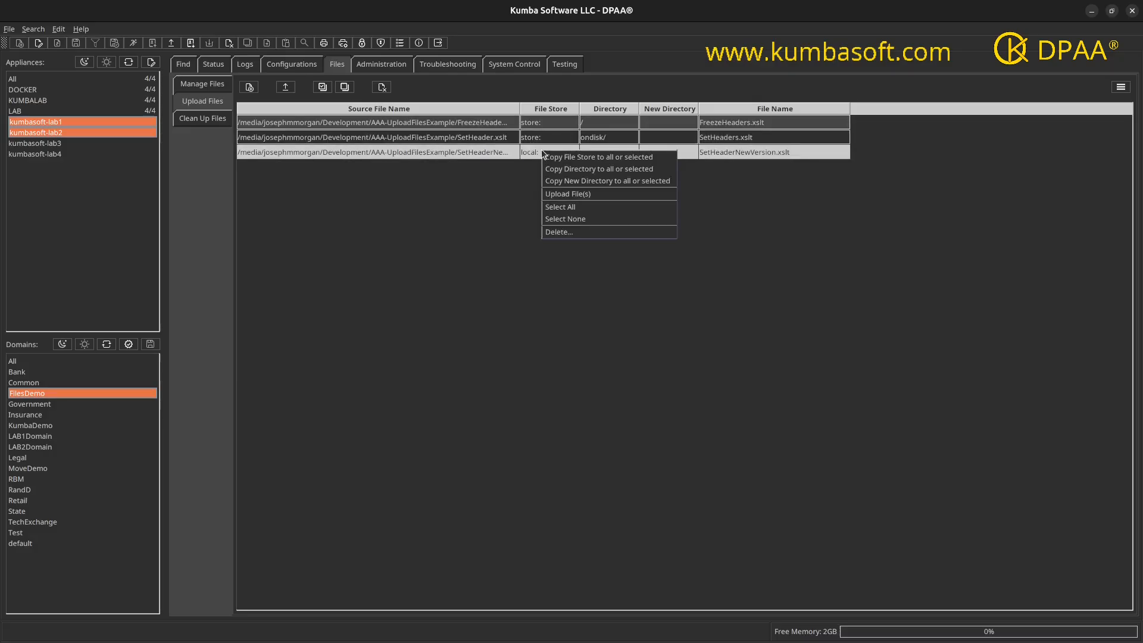
click(559, 159)
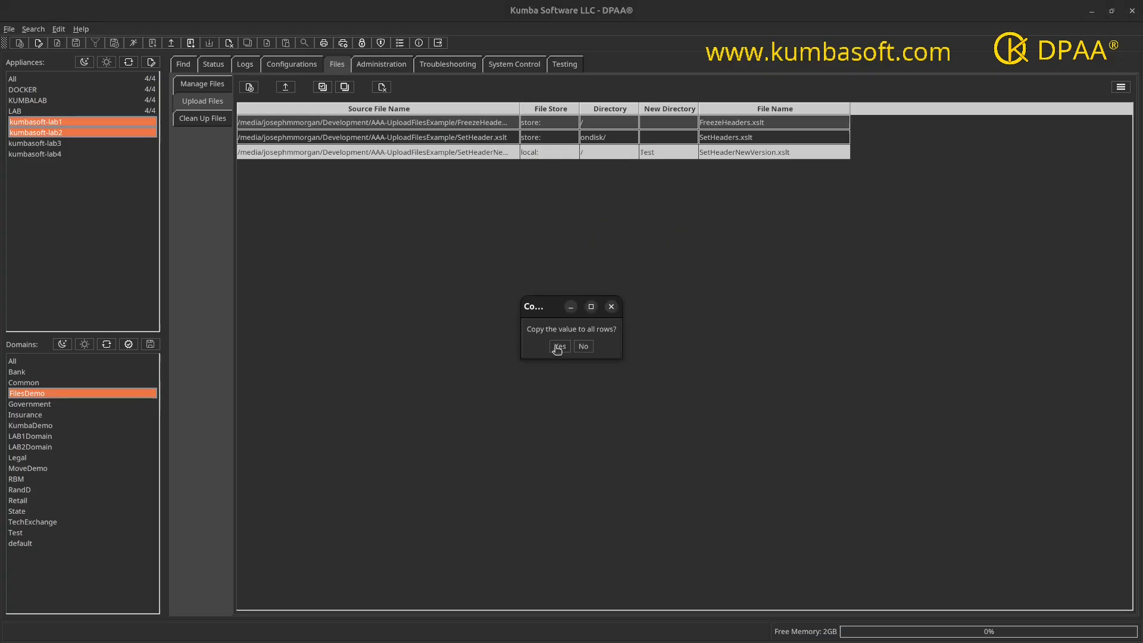
click(560, 347)
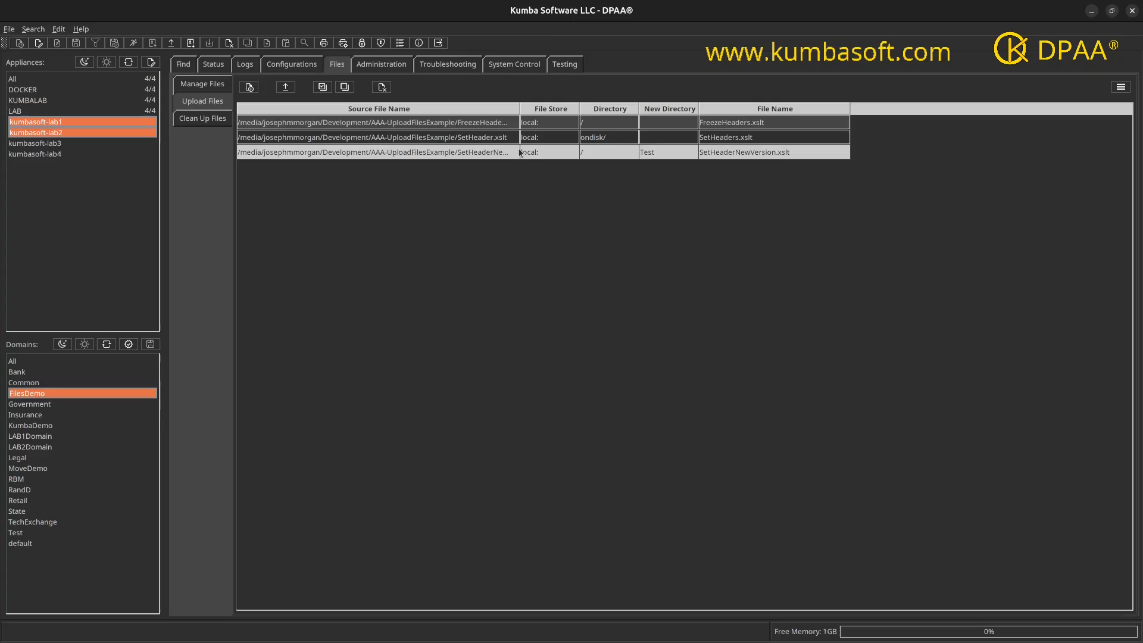
Select the SetHeaders.xslt and SetHeaderNewVersion.xslt rows and copy the ondisk/ directory to both selected rows
click(538, 141)
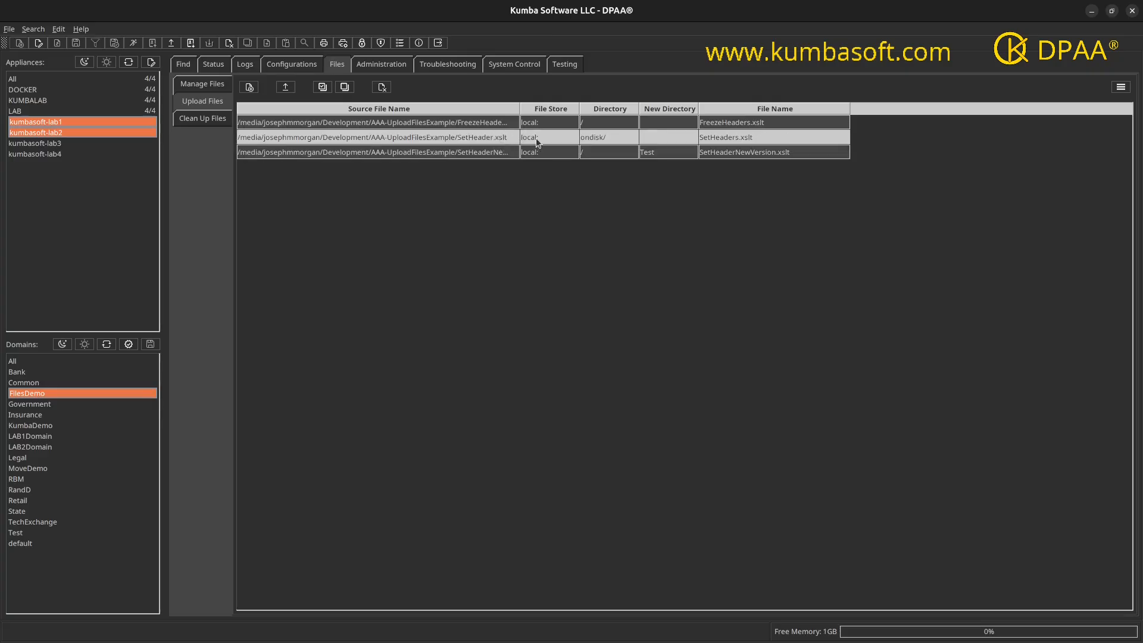
right_click(596, 142)
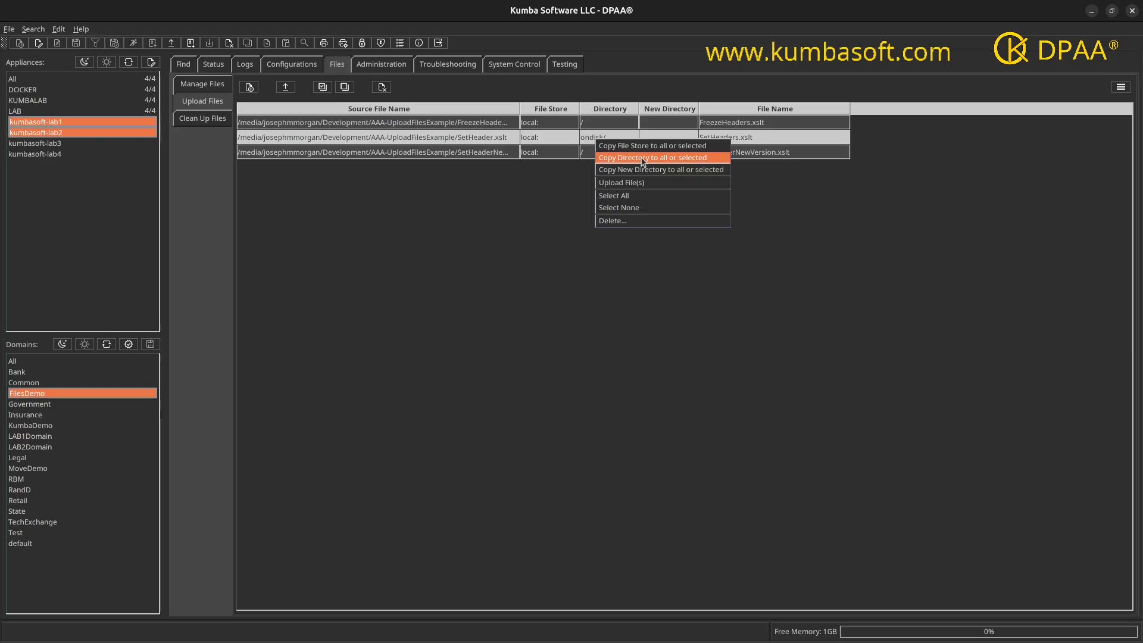
click(576, 179)
ctrl+click(474, 156)
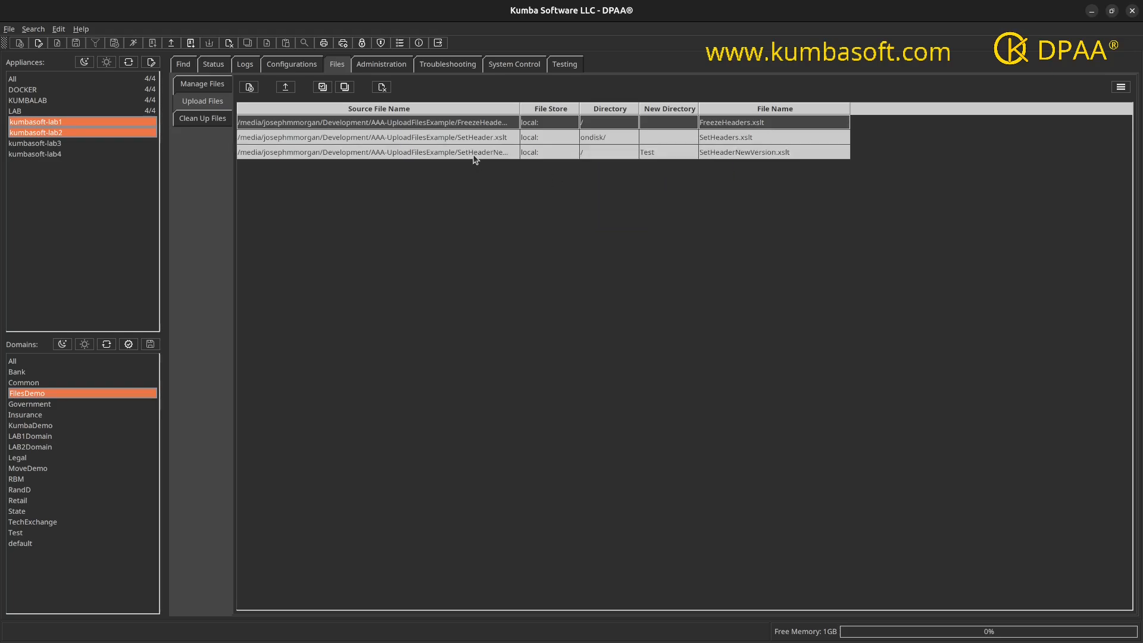
ctrl+click(470, 139)
ctrl+click(470, 140)
right_click(494, 138)
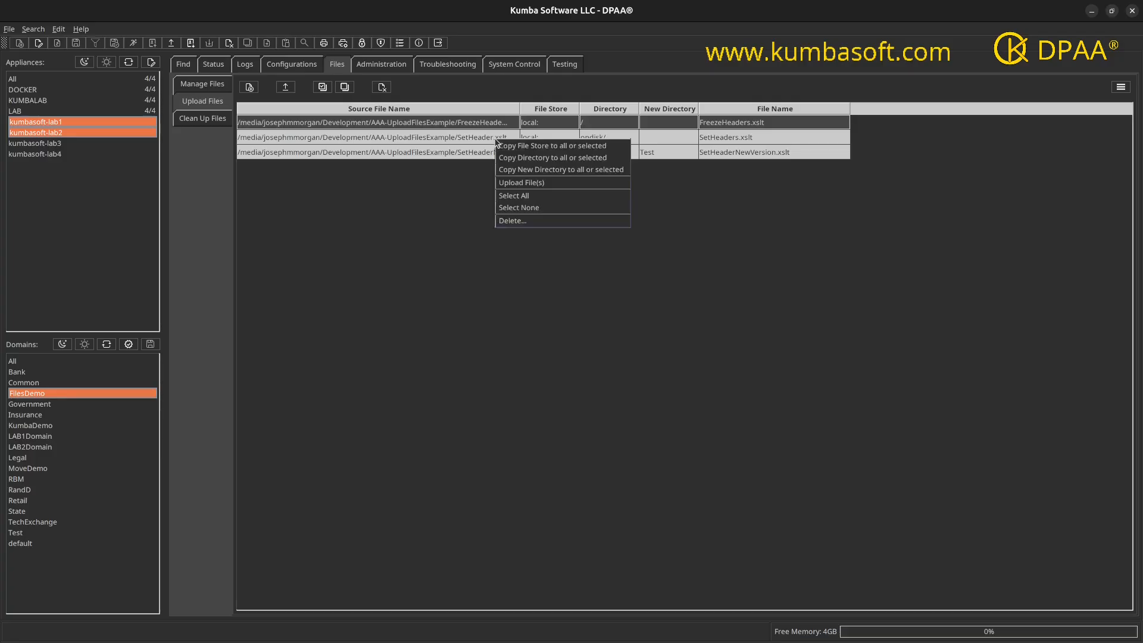
click(548, 158)
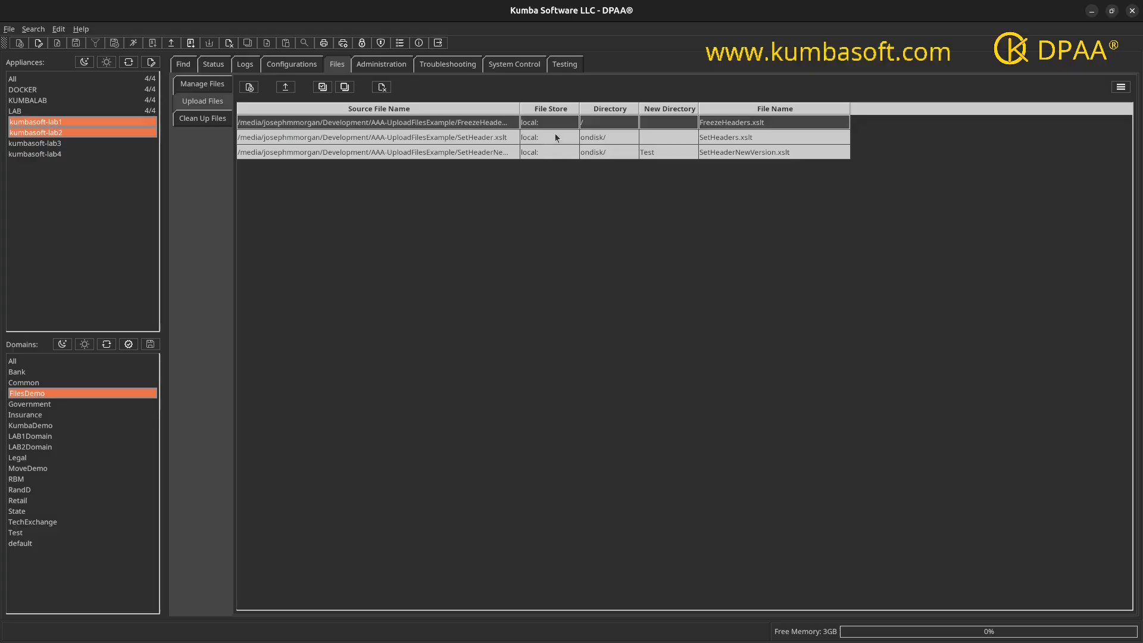
Add FreezeHeaders.xslt to the row selection and copy its / directory to all three rows
ctrl+click(512, 126)
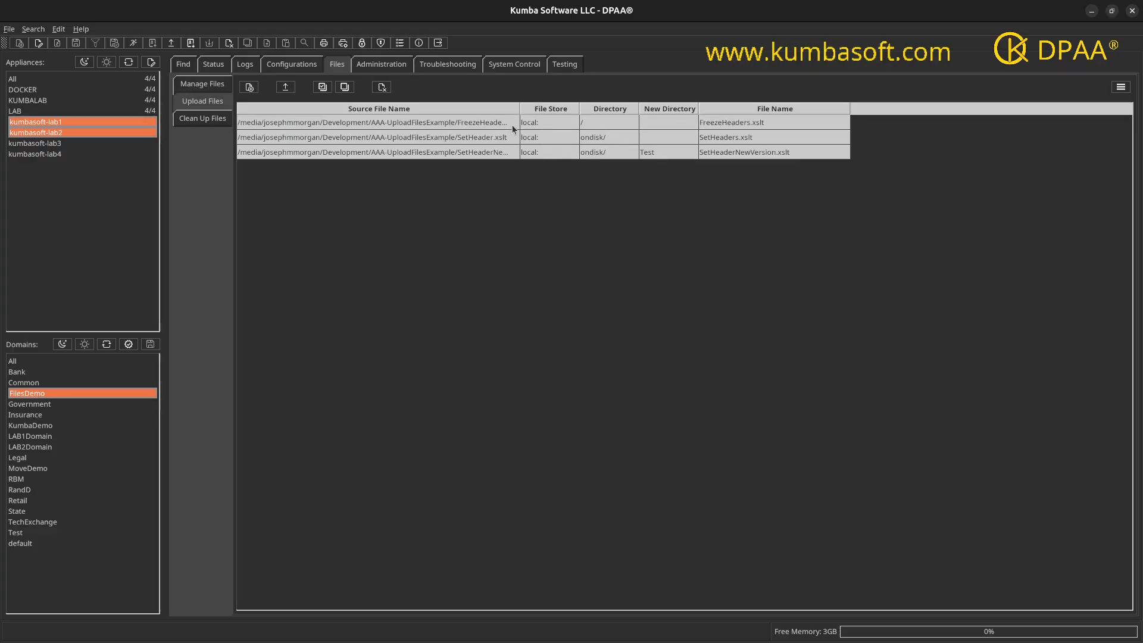
right_click(588, 124)
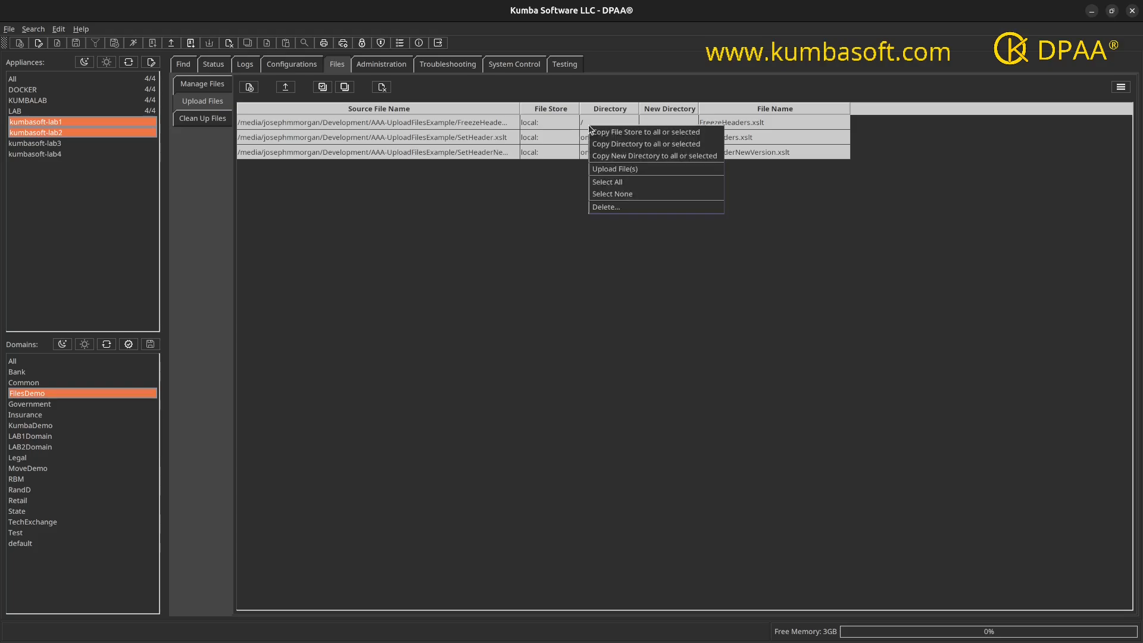
click(625, 146)
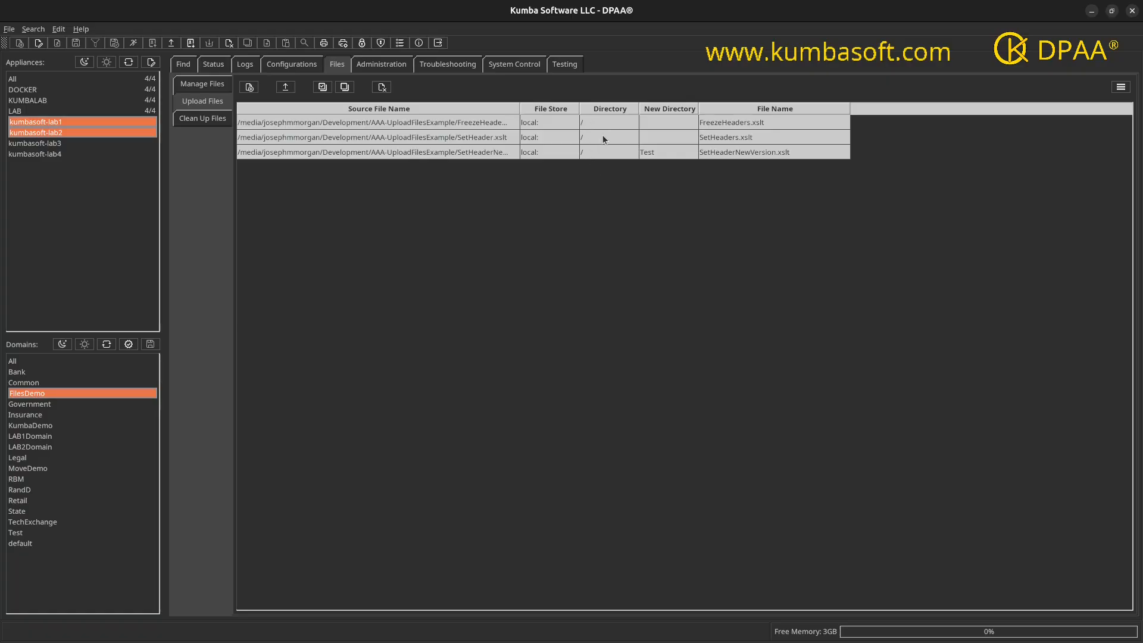
double_click(604, 138)
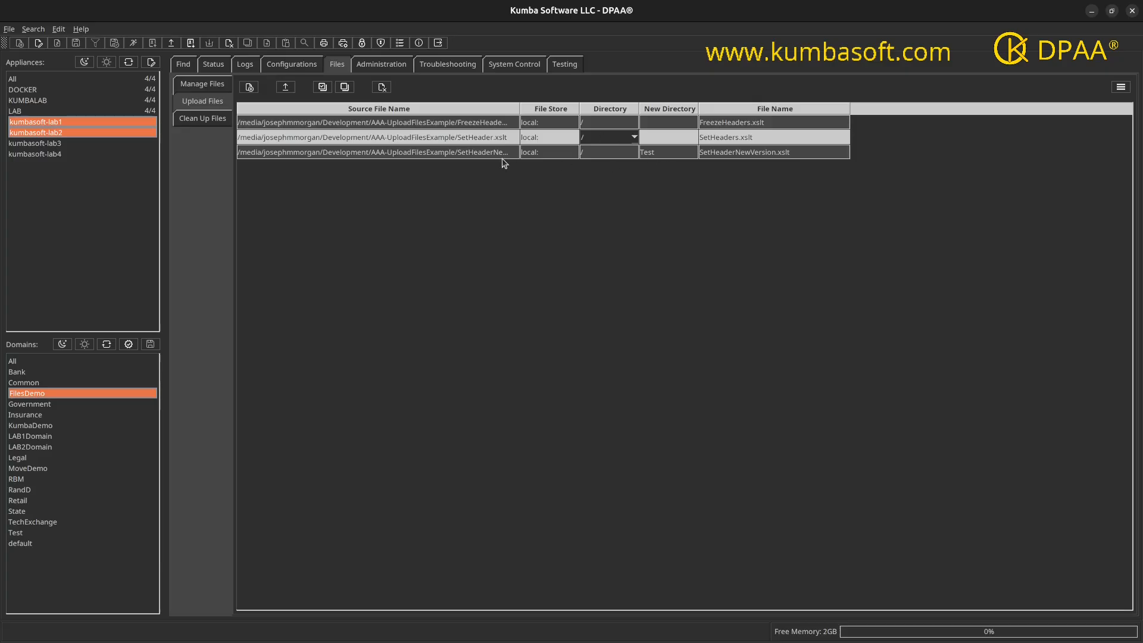
Select the SetHeaderNewVersion.xslt and FreezeHeaders.xslt rows and try to copy the new directory Test to both
click(483, 154)
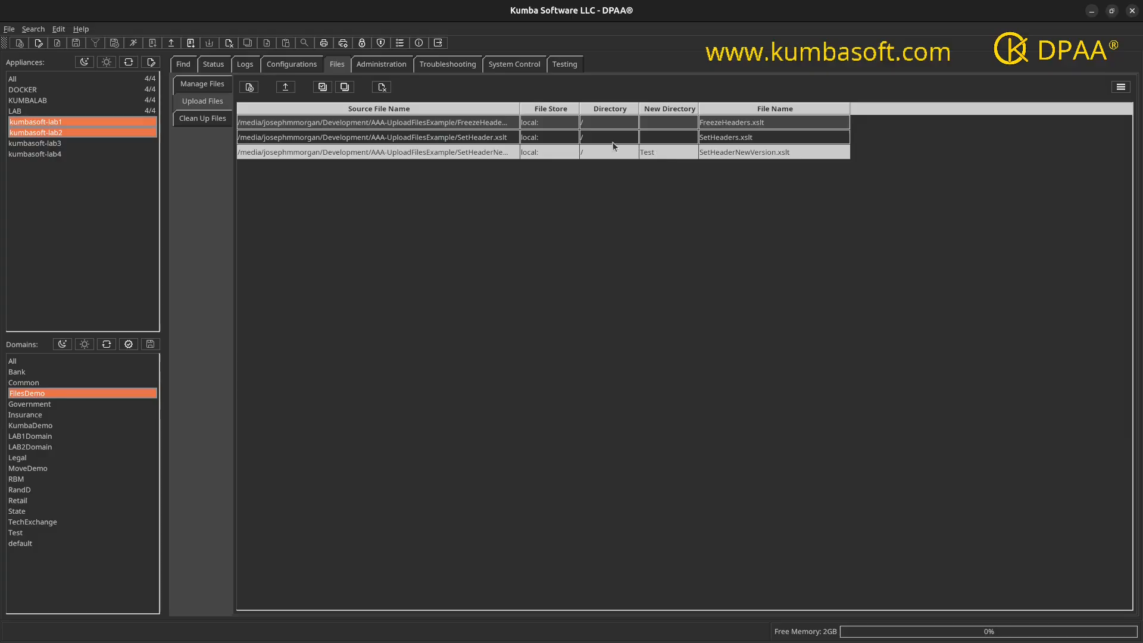
ctrl+click(498, 125)
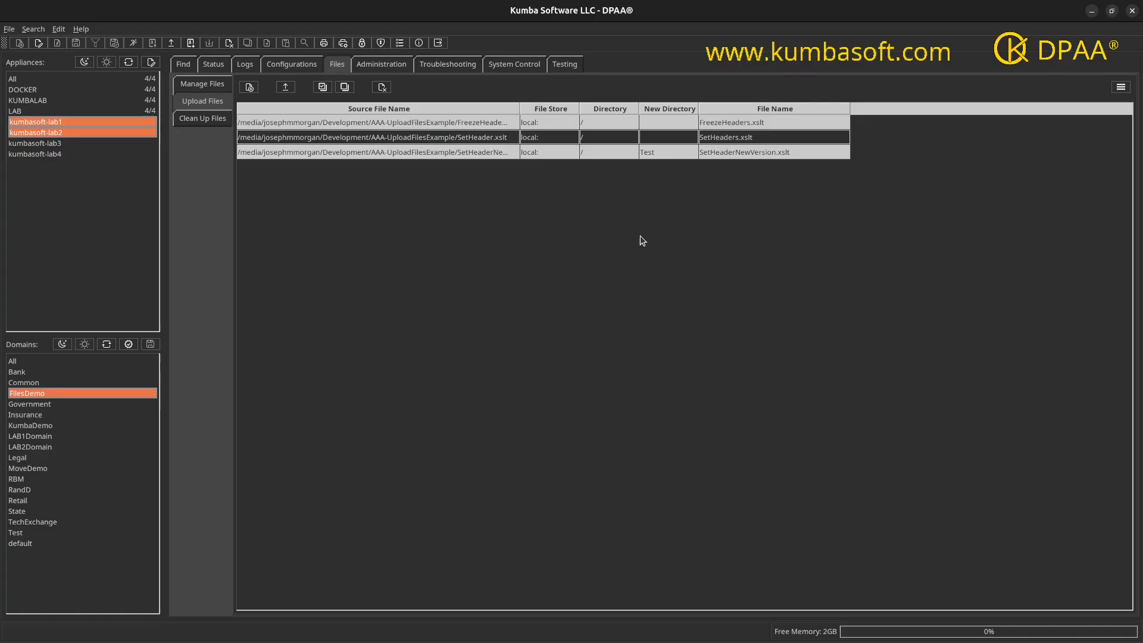
right_click(651, 157)
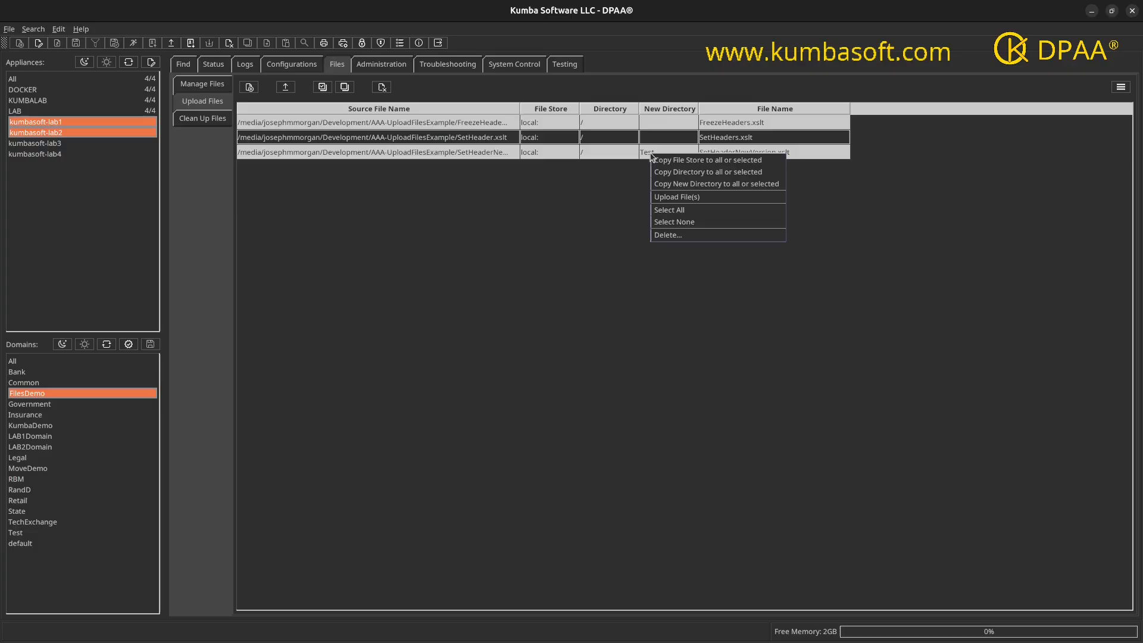
click(673, 184)
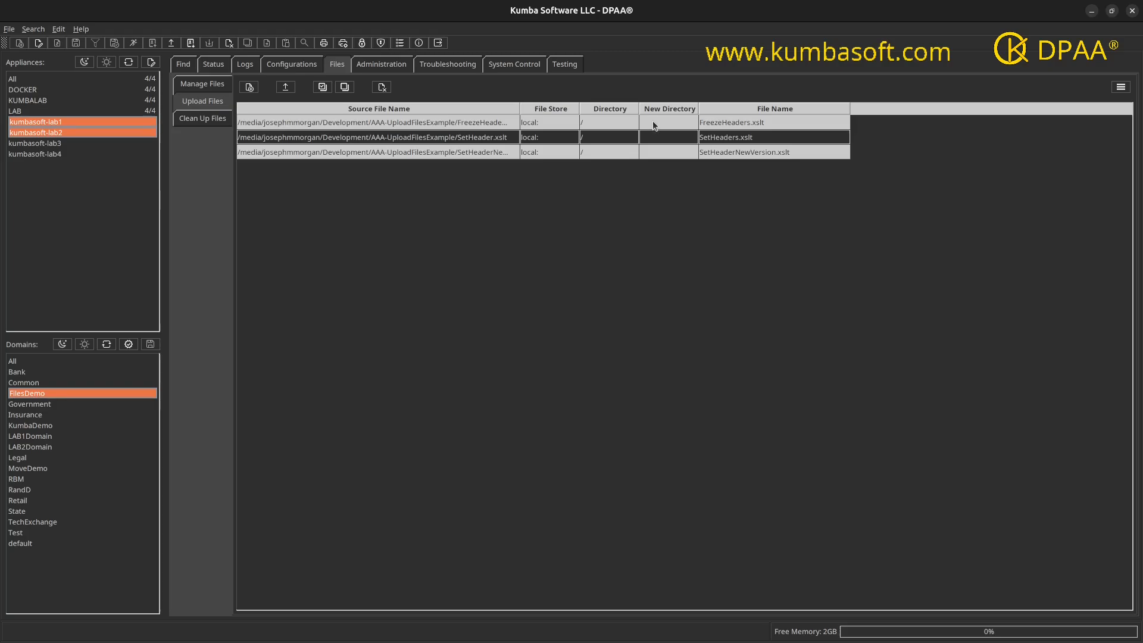
Enter Test as the new directory for SetHeaderNewVersion.xslt and copy it to the FreezeHeaders.xslt row as well
double_click(648, 150)
text(Test)
key(Return)
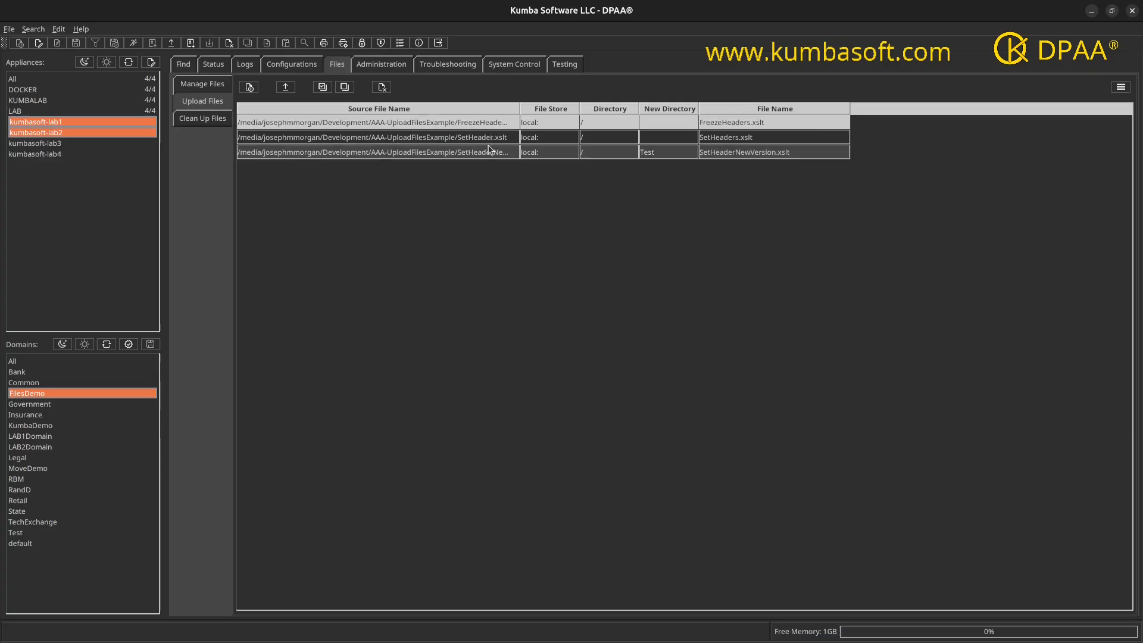
right_click(489, 154)
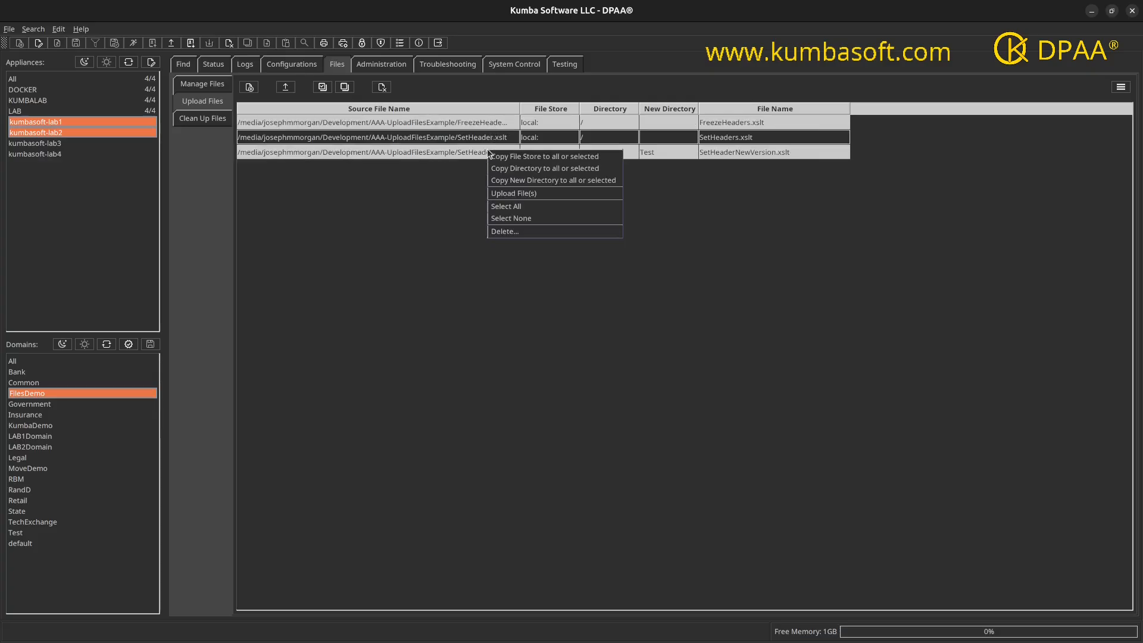
click(536, 181)
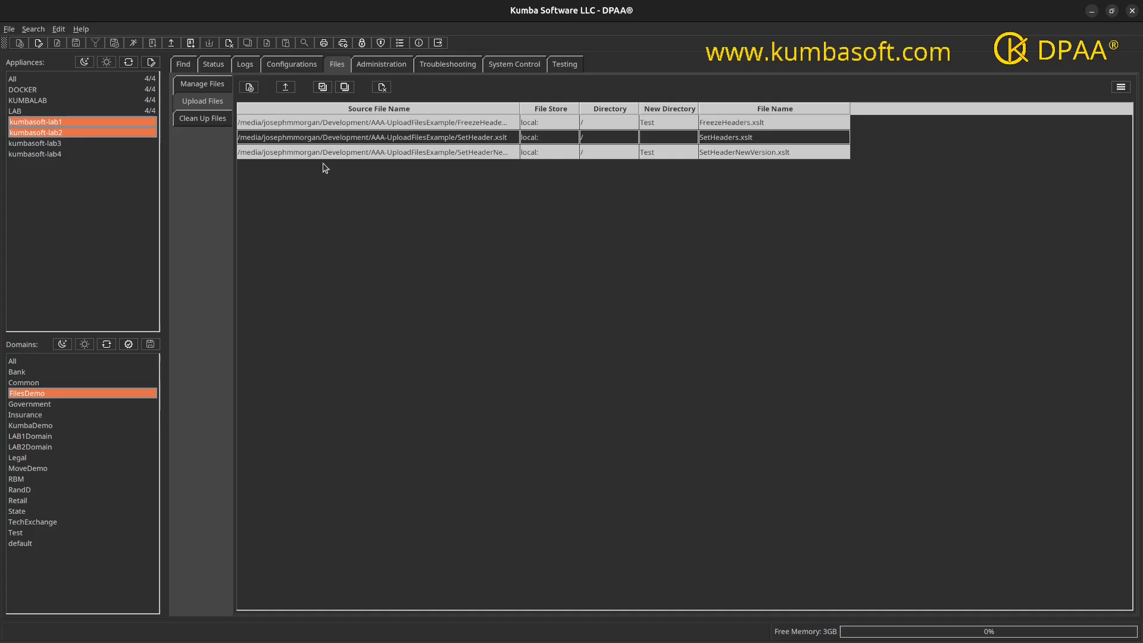
Upload the three listed files to the FilesDemo domain on kumbasoft-lab1 and kumbasoft-lab2
right_click(305, 125)
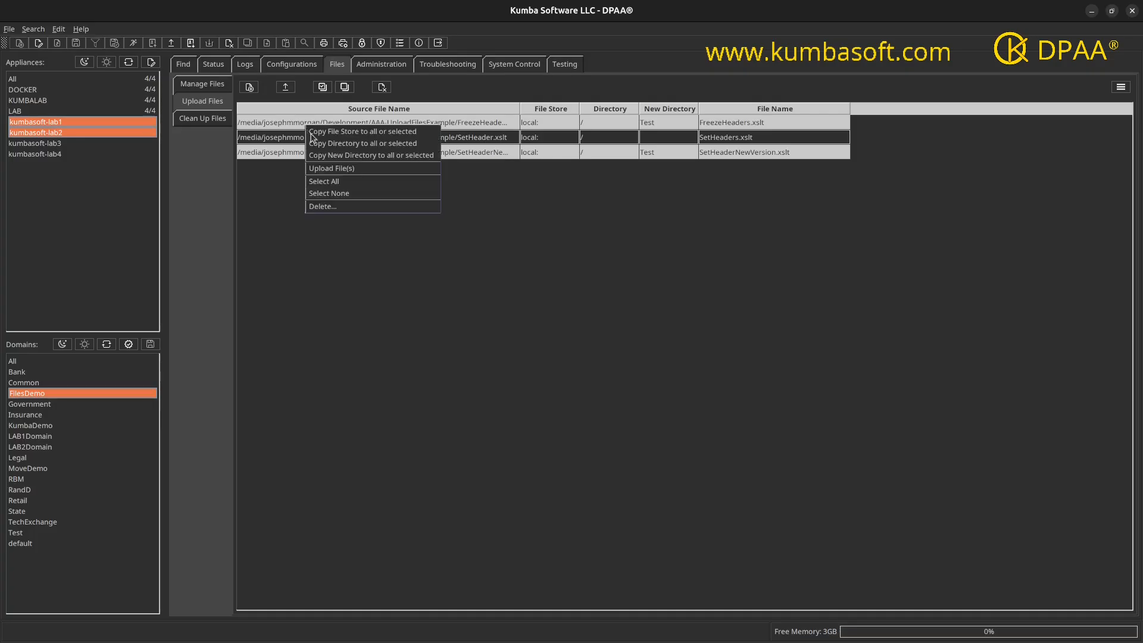
click(1122, 89)
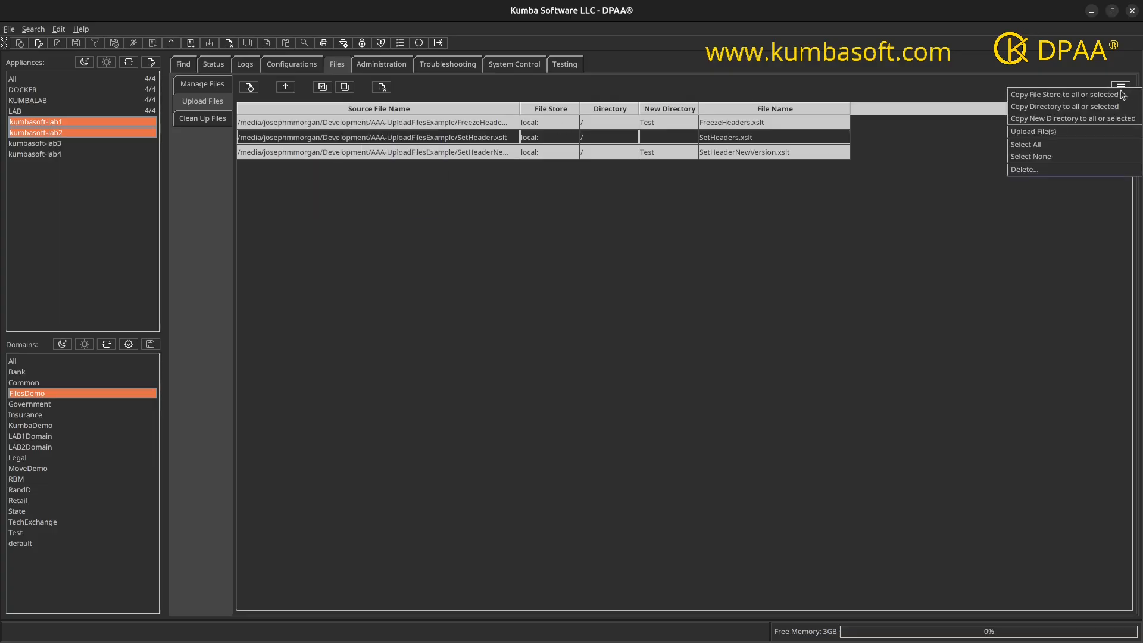
click(1051, 131)
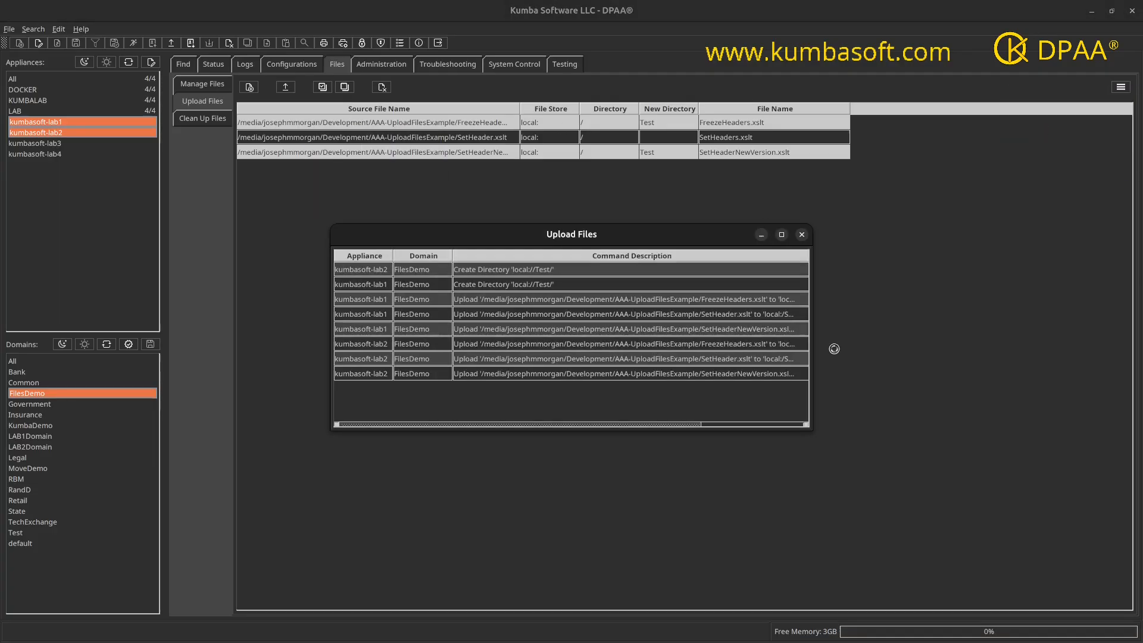
Widen the upload results window and its Command Description column, examine the create-directory entries and result messages, and close the window
drag(817, 345, 972, 342)
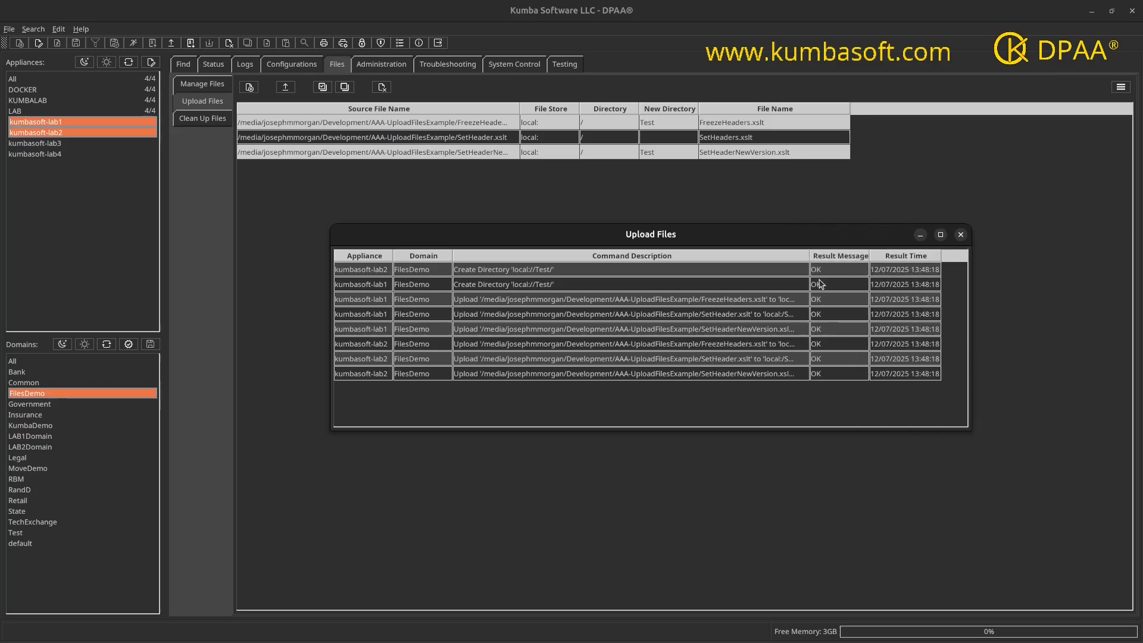
drag(809, 256, 849, 277)
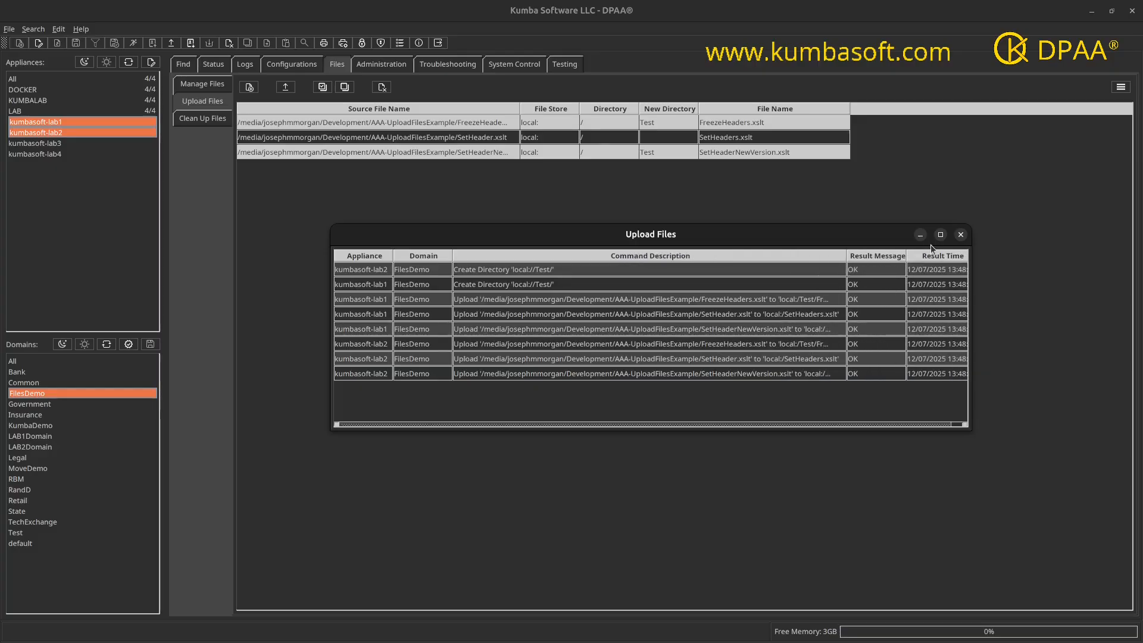
drag(567, 275, 558, 288)
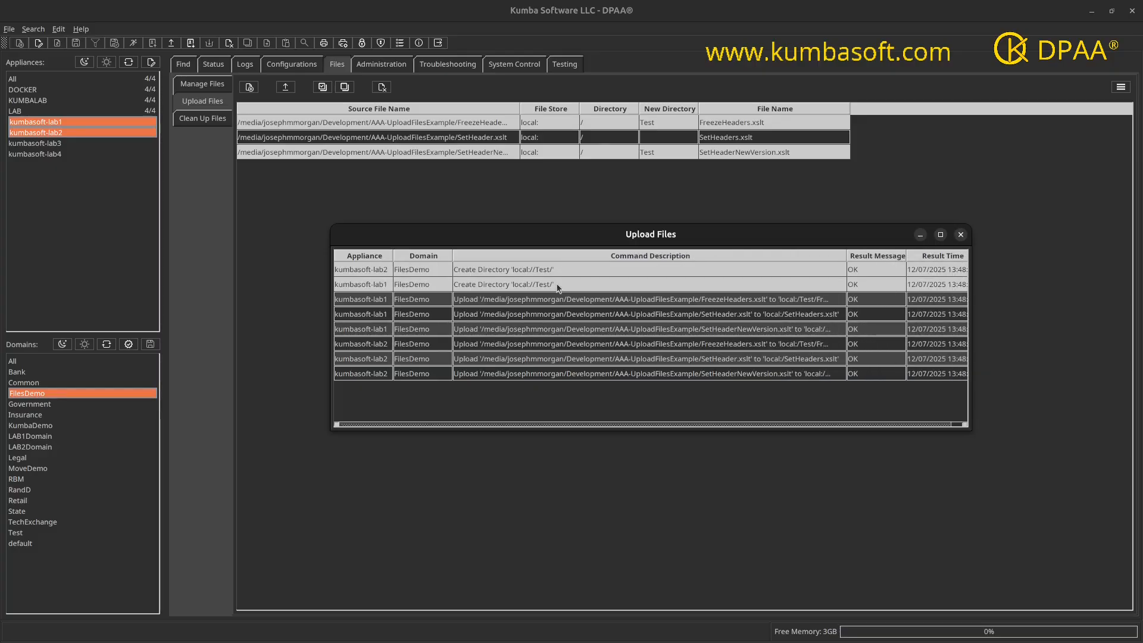
click(962, 236)
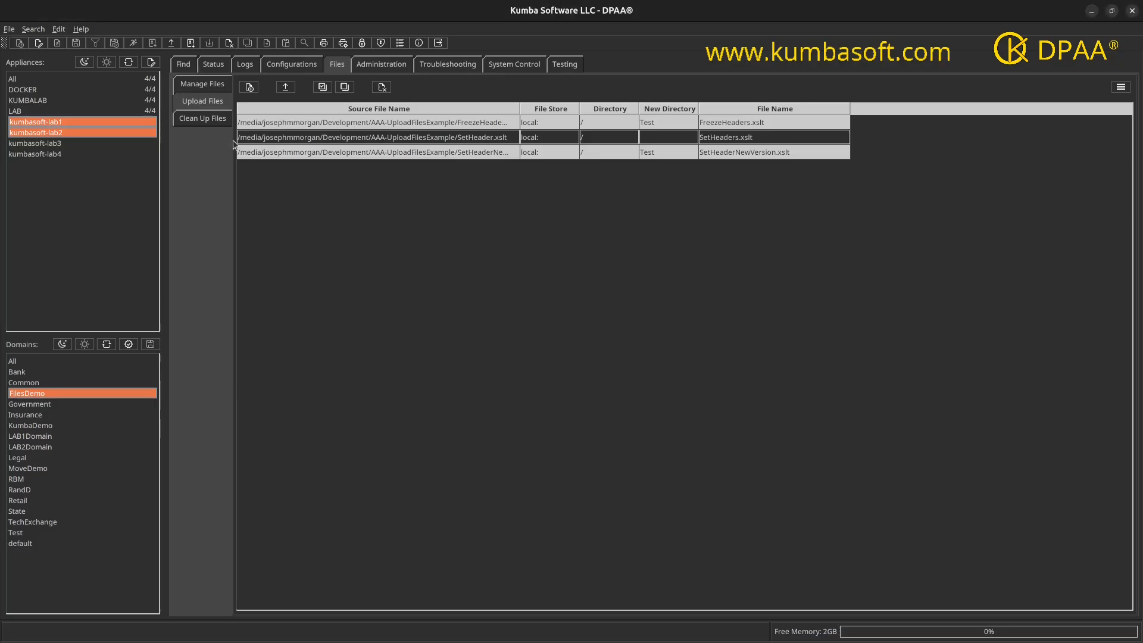
List the managed files in the local:/, local:/Test/ and local:/ondisk/ directories and check the uploaded XSLT files
click(206, 89)
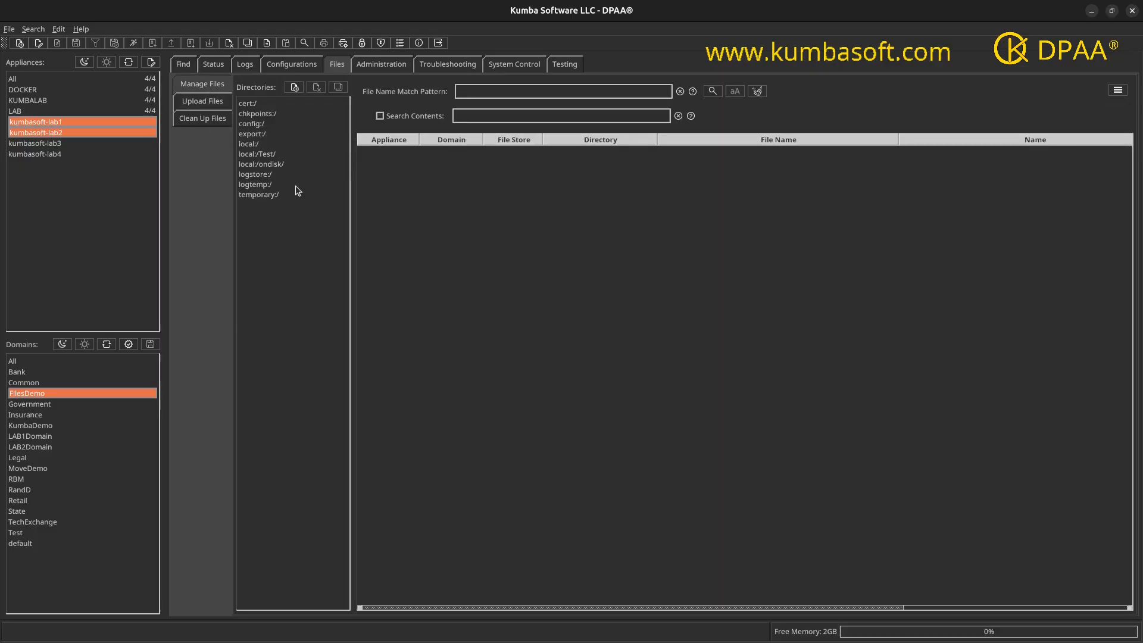
click(262, 156)
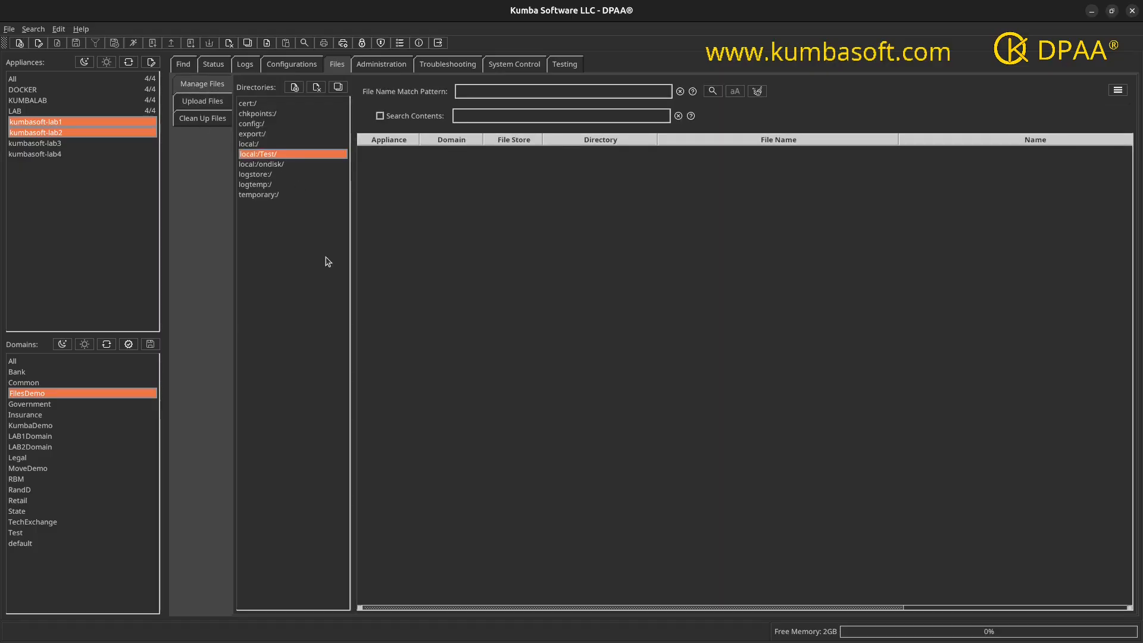
click(257, 144)
shift+click(271, 164)
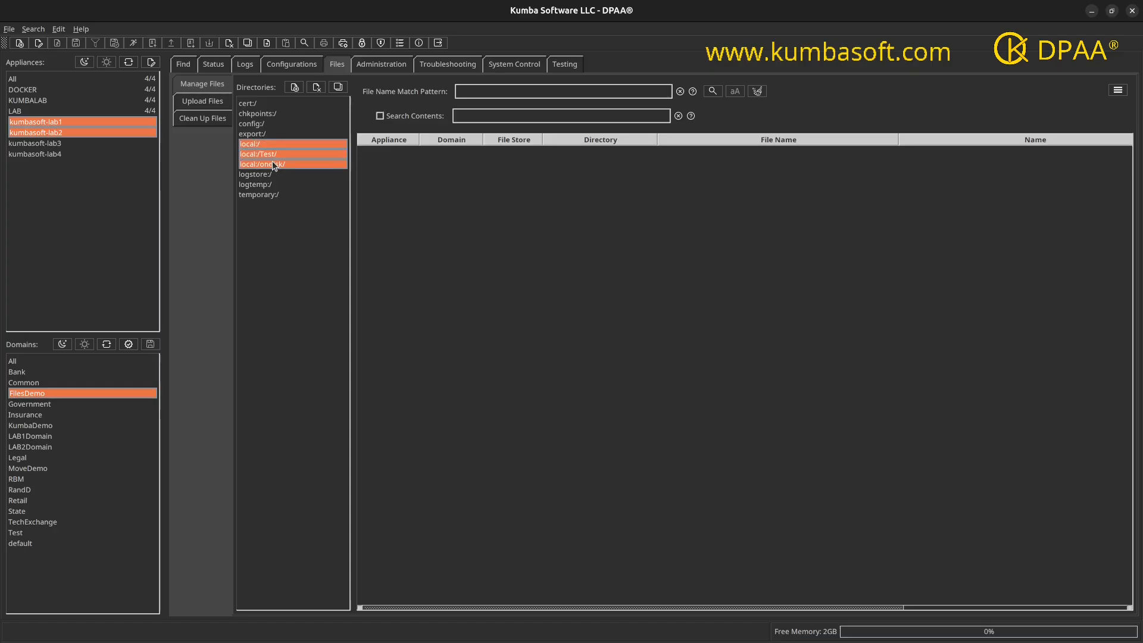
click(713, 92)
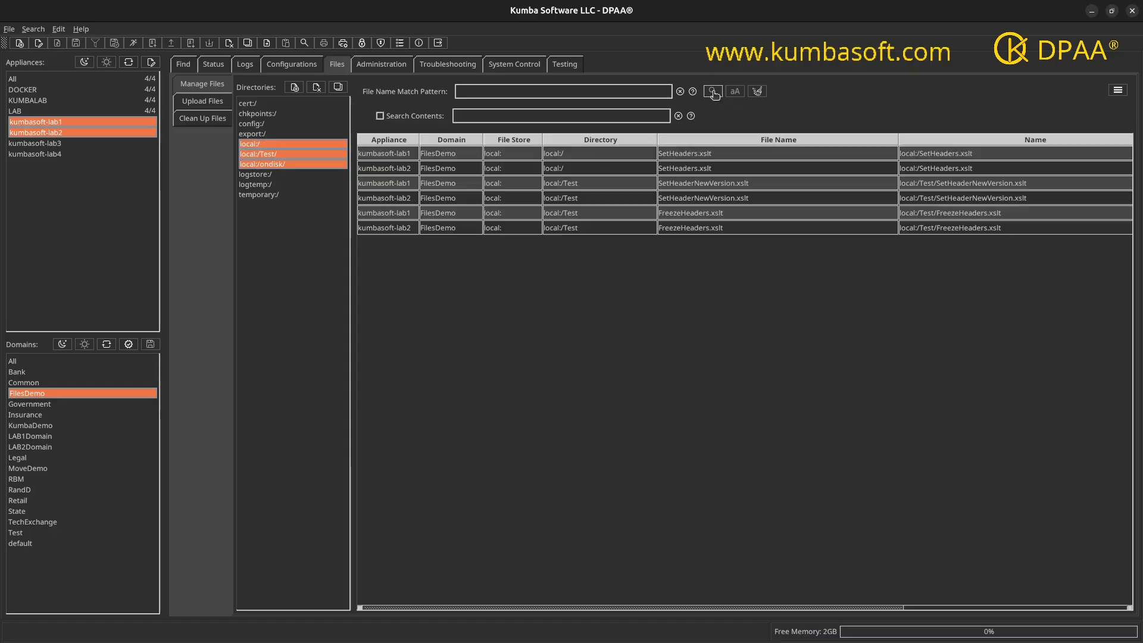
drag(691, 160, 694, 233)
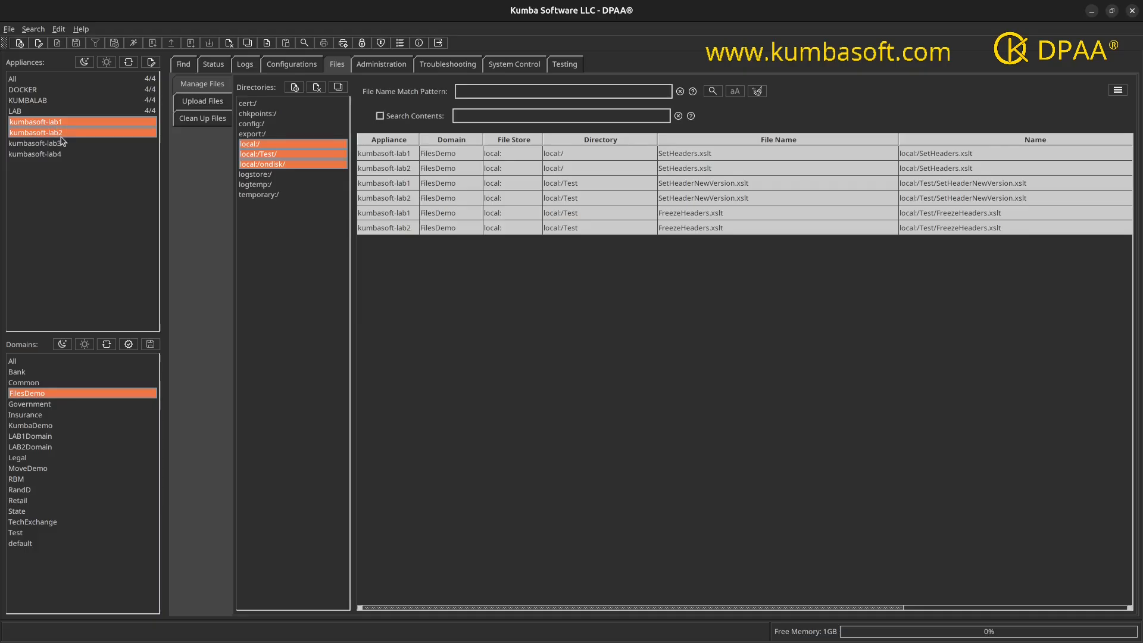
click(205, 105)
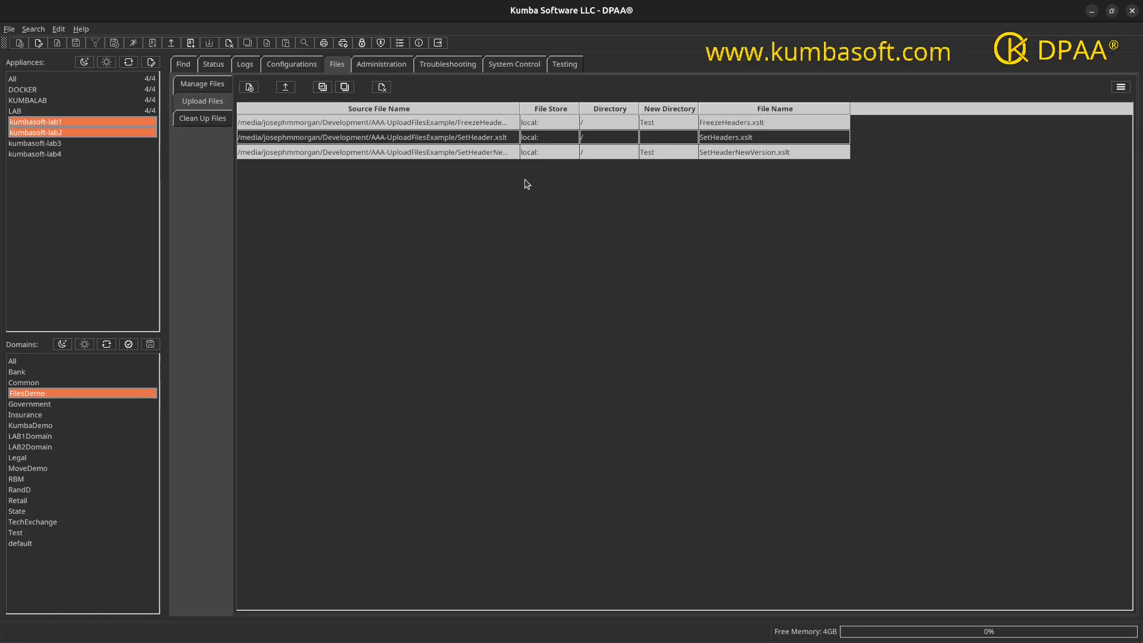
click(212, 87)
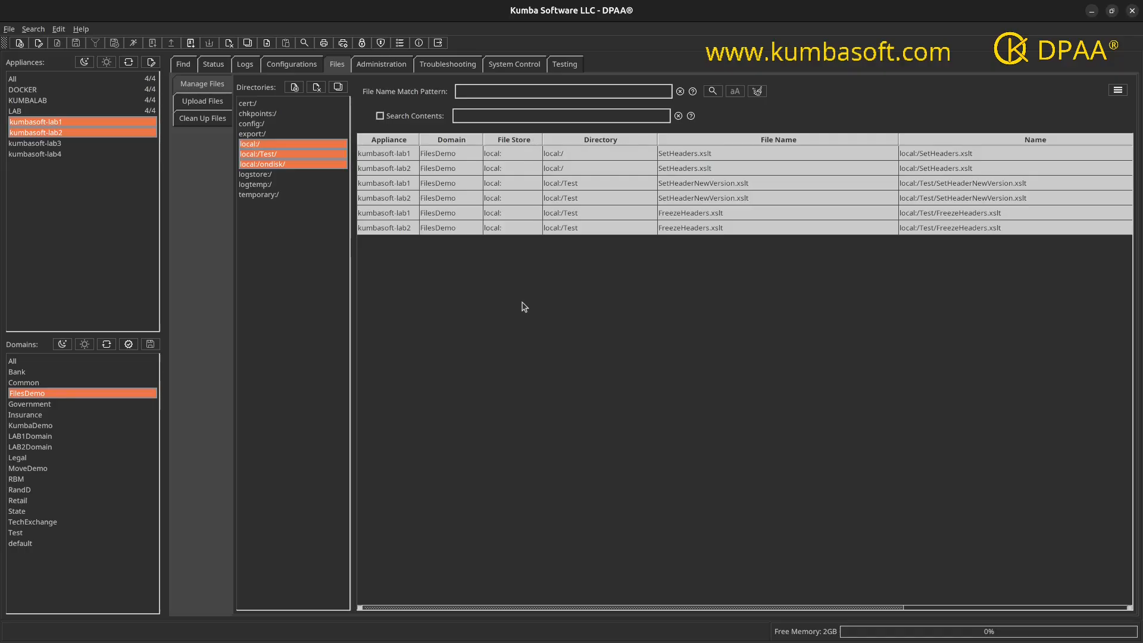
Delete all three XSLT entries from the upload list
click(203, 102)
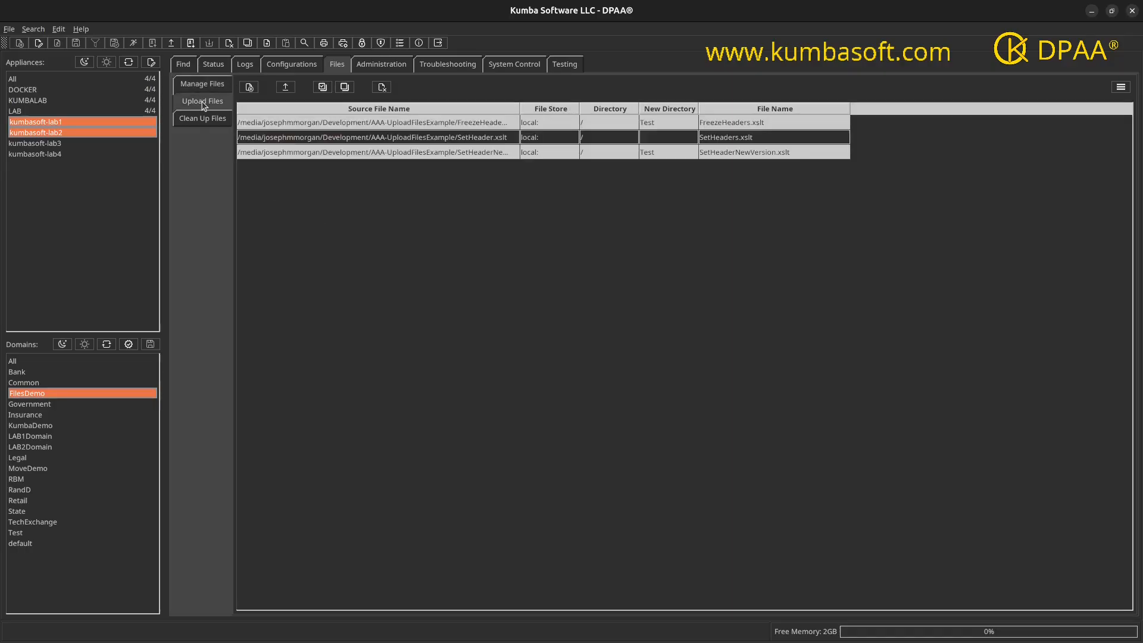
ctrl+click(482, 138)
ctrl+click(479, 125)
click(477, 124)
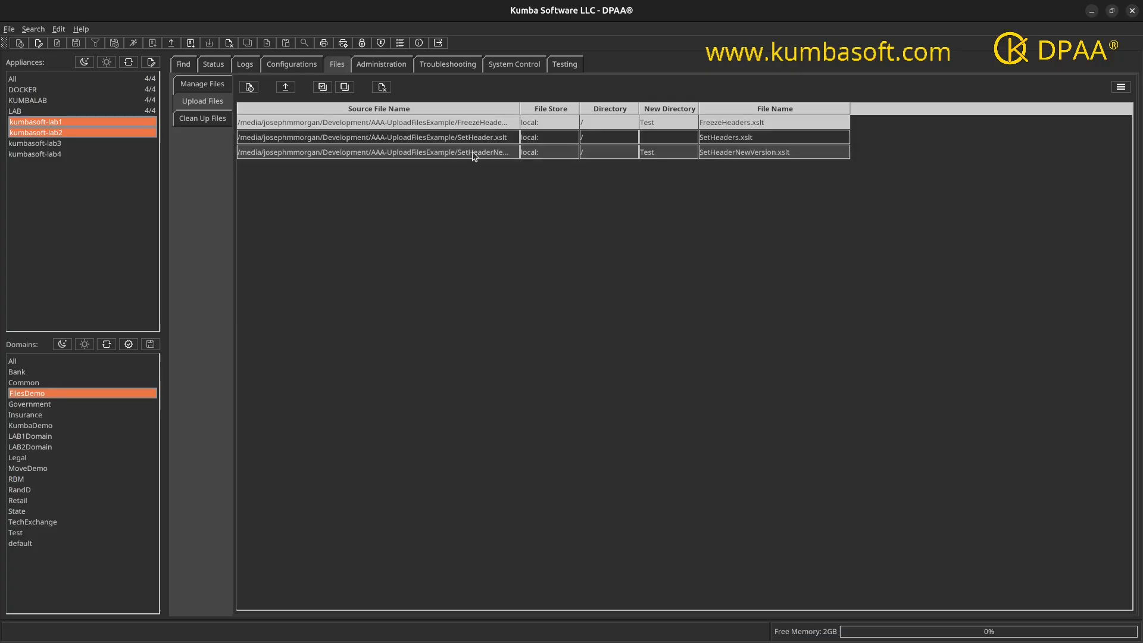
shift+click(473, 152)
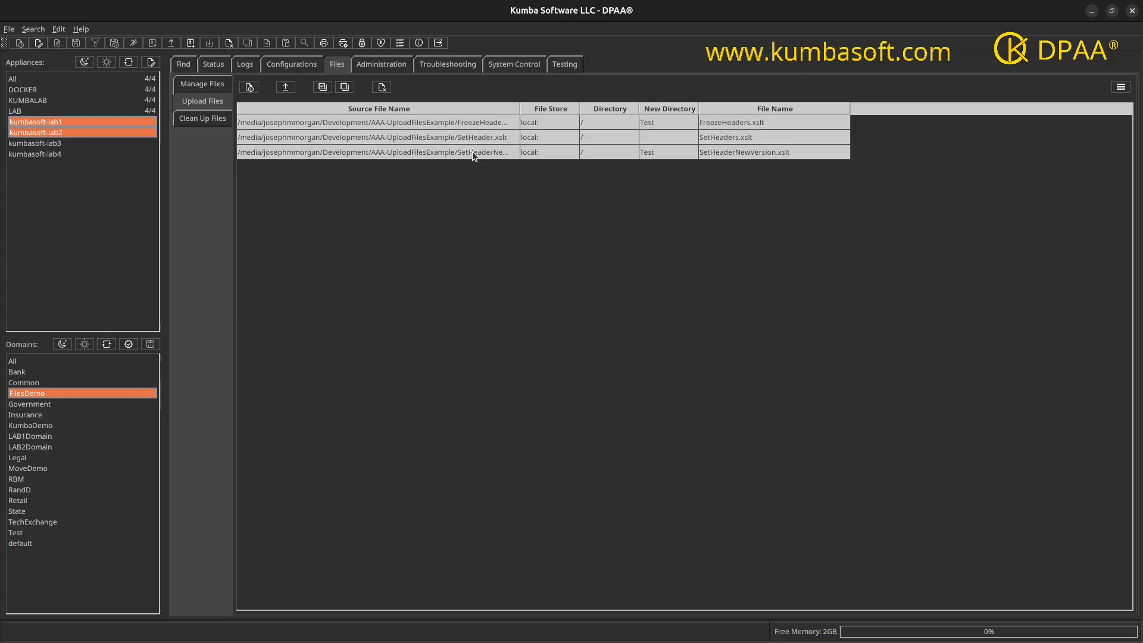
click(384, 89)
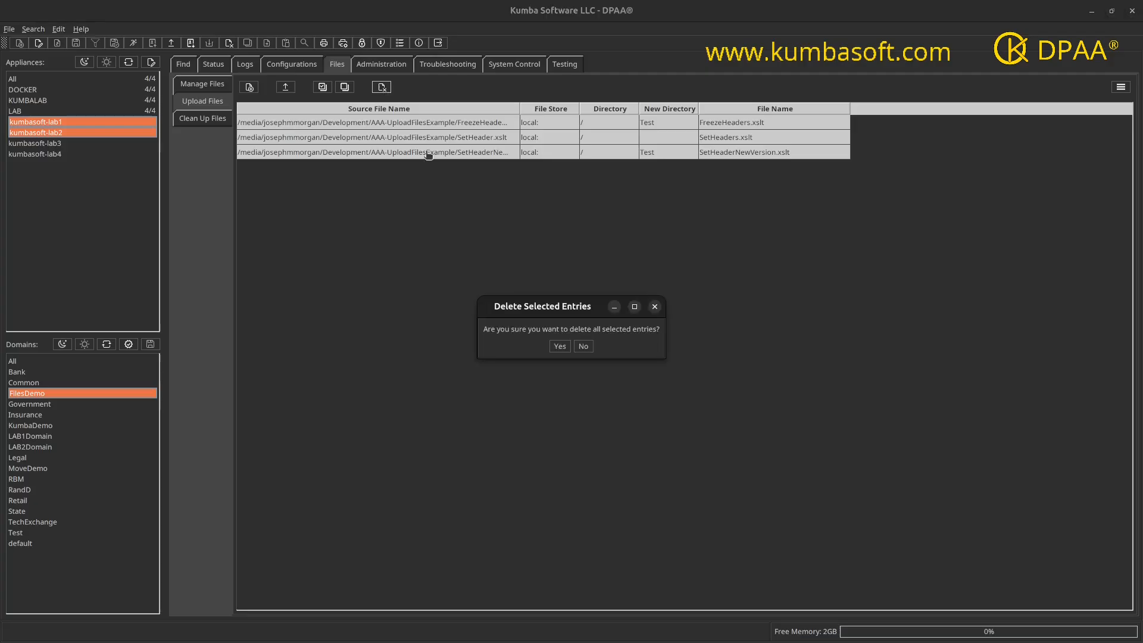
click(560, 347)
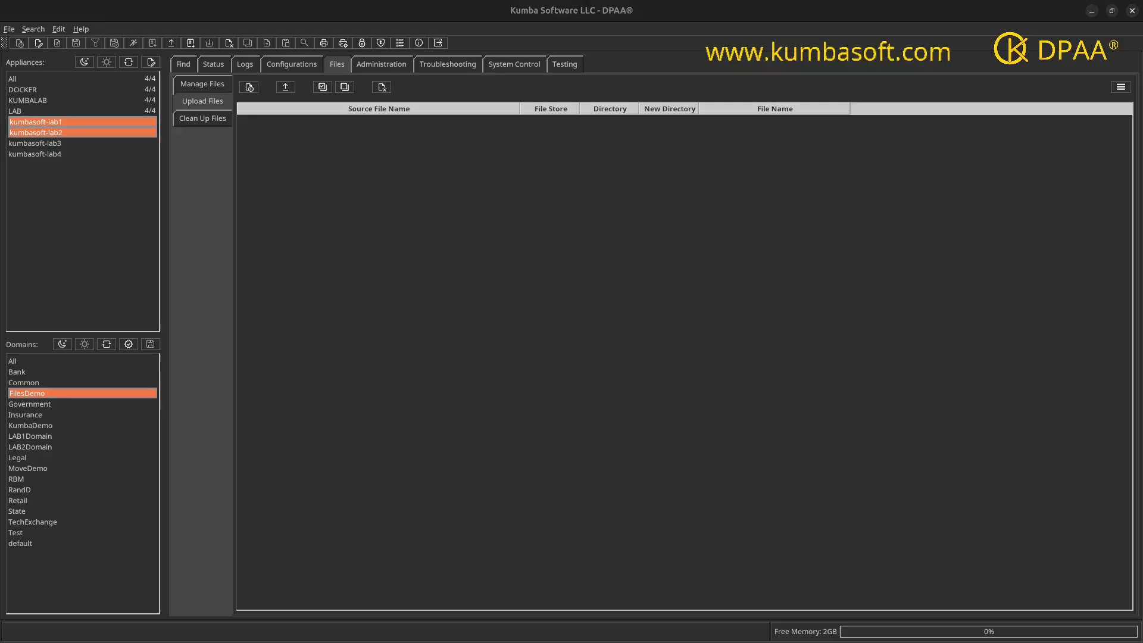
Add the local folder in AAA-UploadFilesExample, with its subfolders, from the file manager to the empty upload list
drag(312, 642, 165, 310)
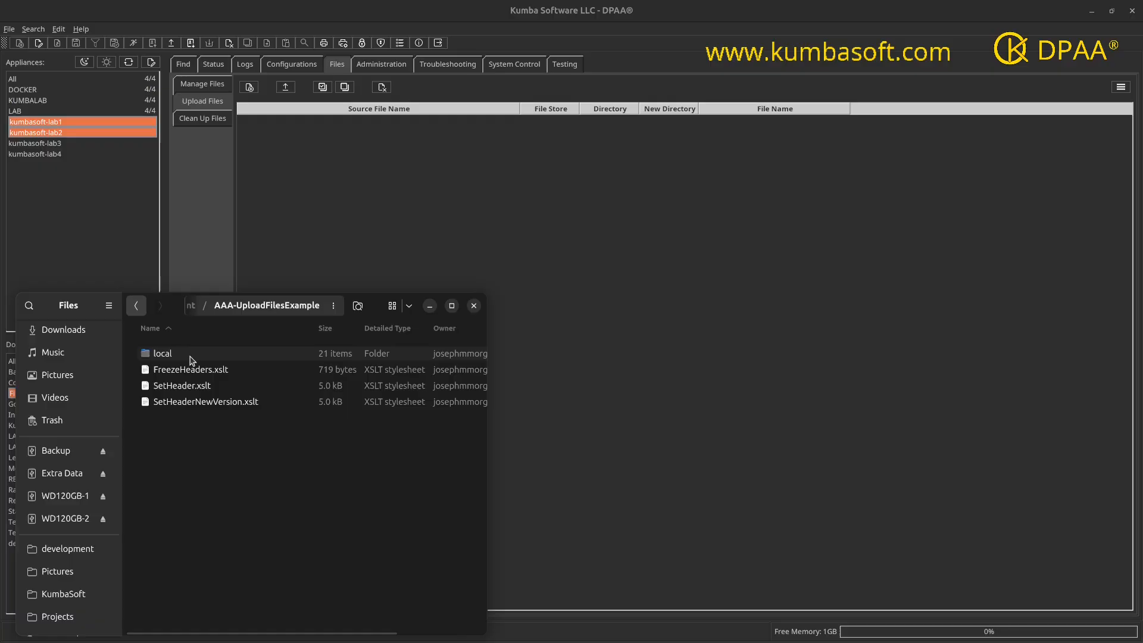
click(151, 357)
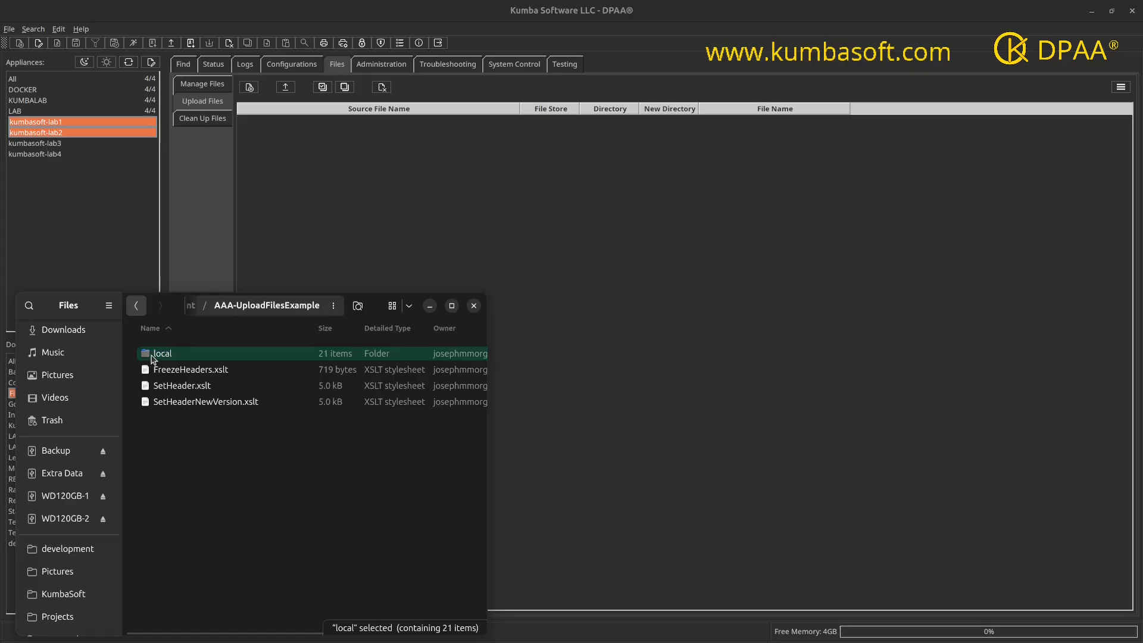
drag(237, 244, 390, 149)
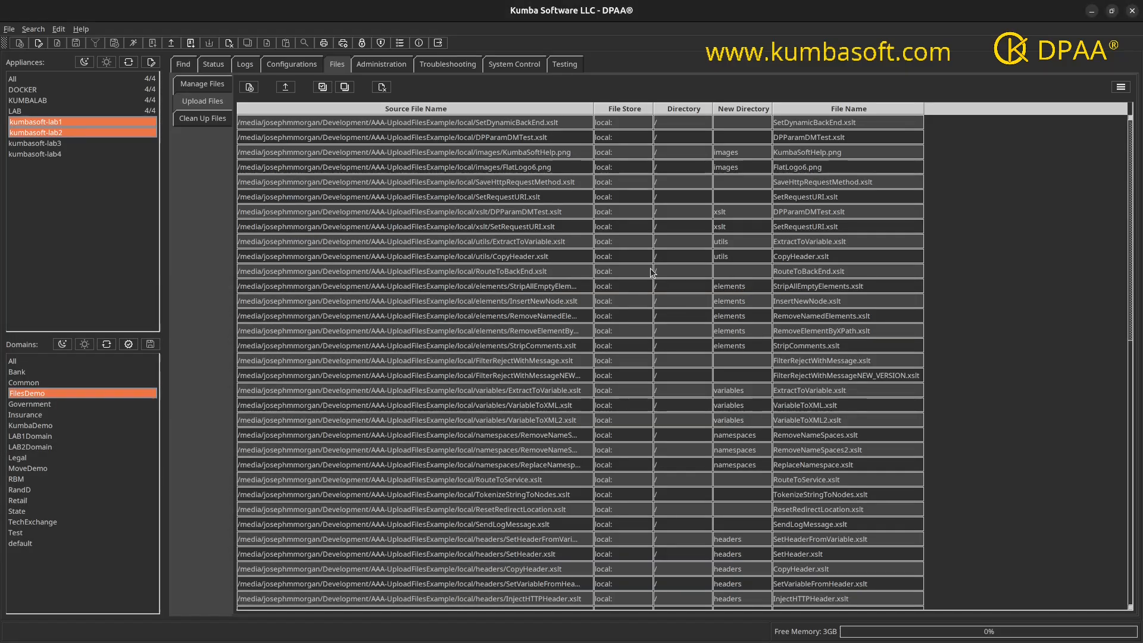
Open the local folder in the file manager to compare its subfolders and files with the upload list
drag(173, 642, 426, 179)
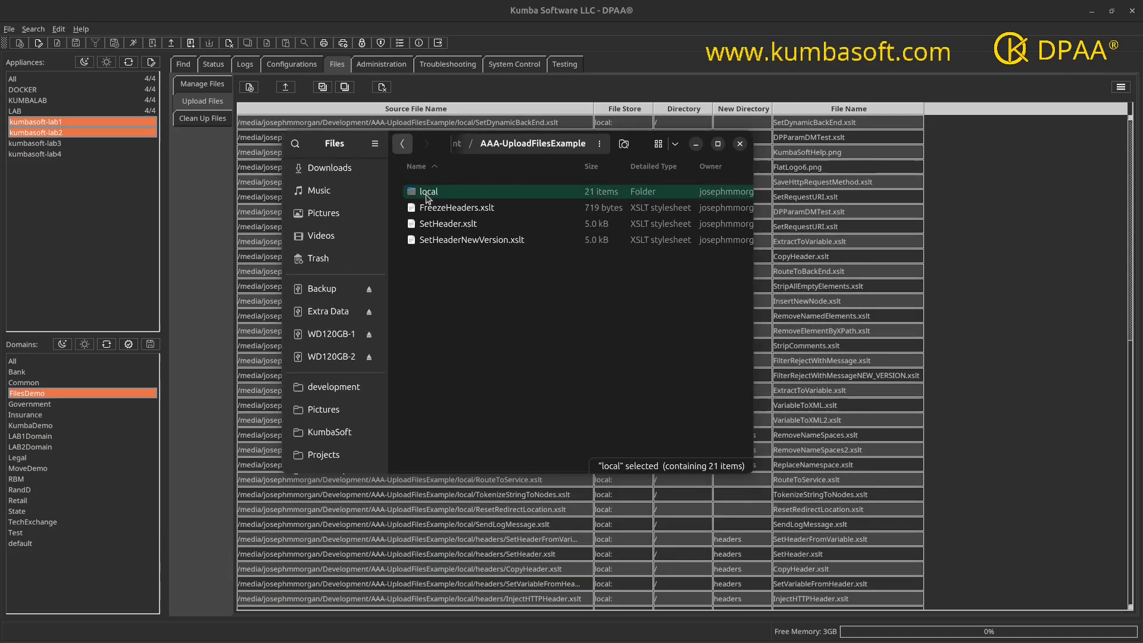
double_click(427, 191)
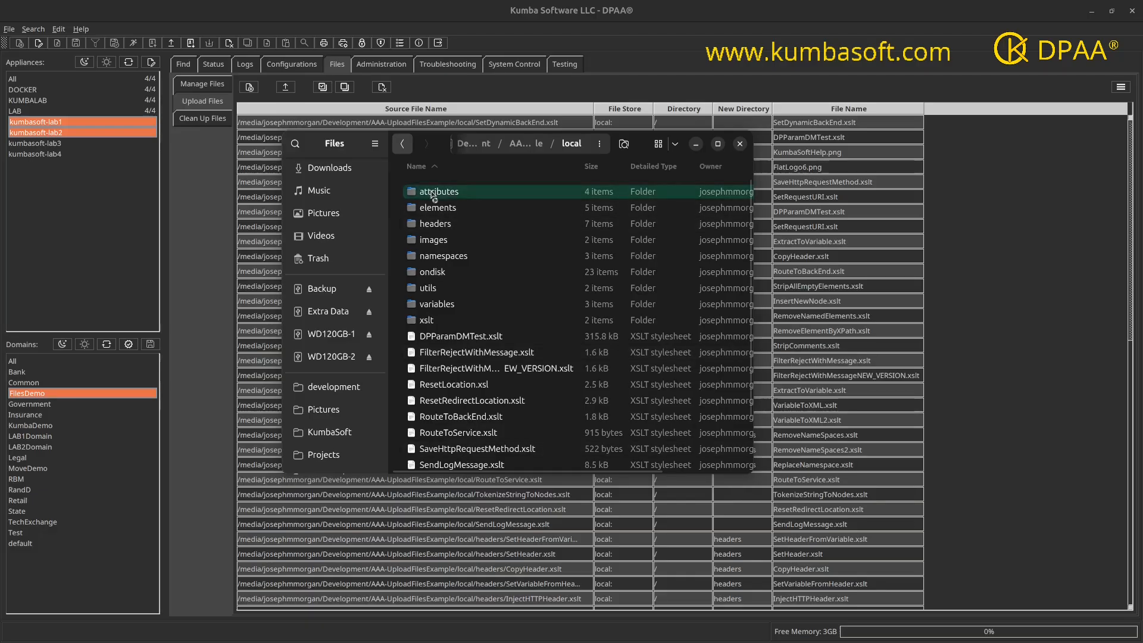
Check the files inside the attributes subfolder in the file manager and return to the upload list
double_click(433, 193)
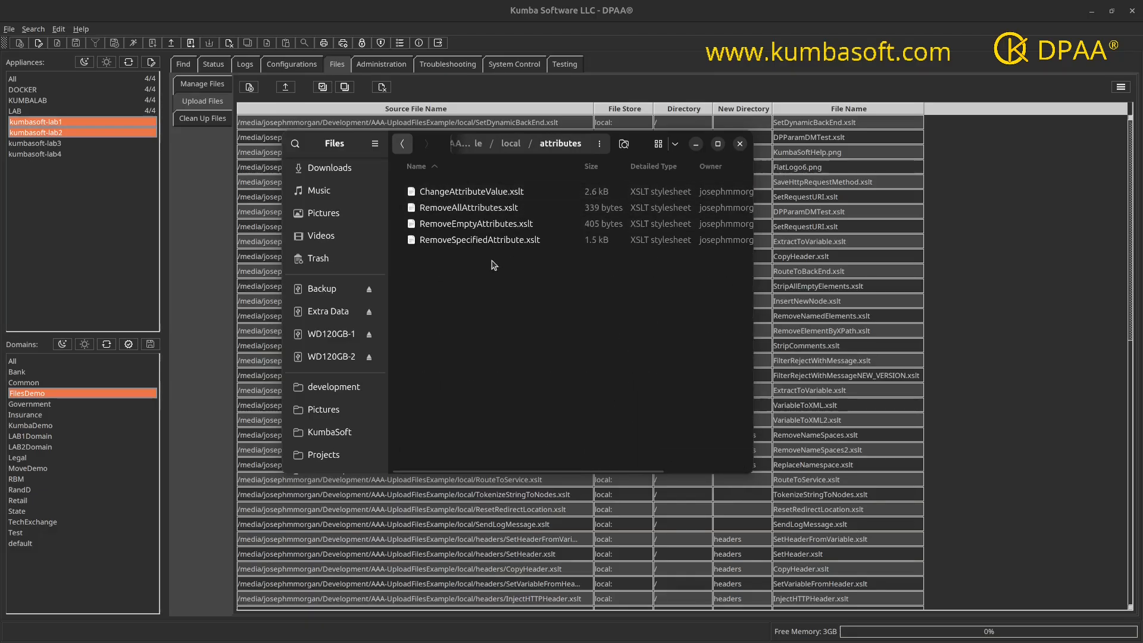
drag(441, 145, 153, 642)
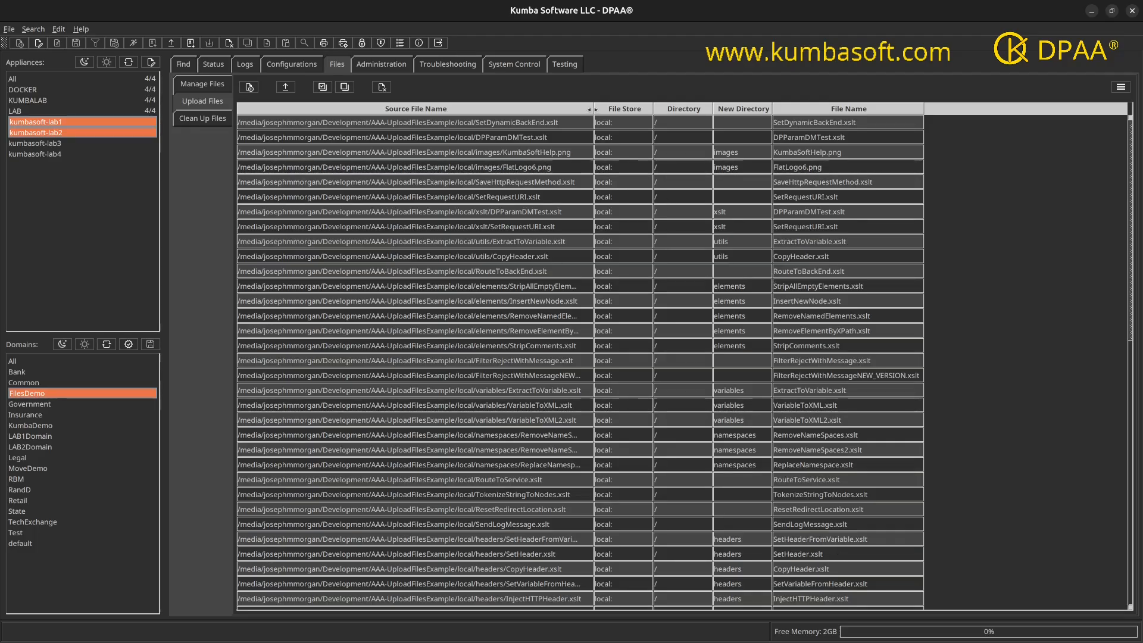
Widen the Source File Name and New Directory columns and review the target directories of the upload list entries
drag(595, 108, 647, 108)
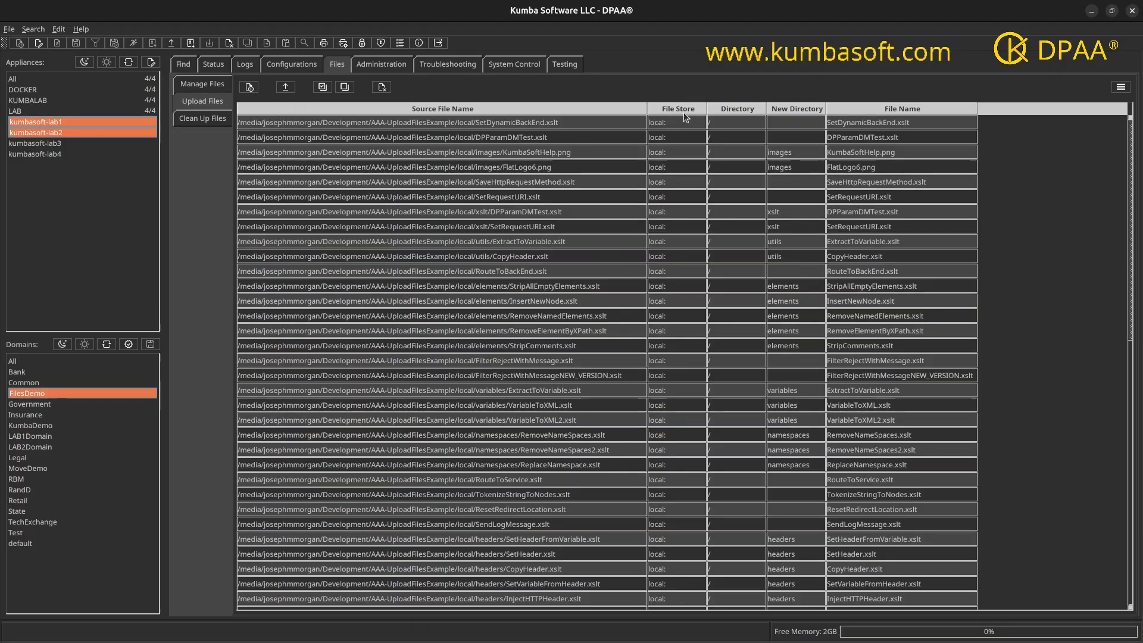
scroll(802, 355, down, 10)
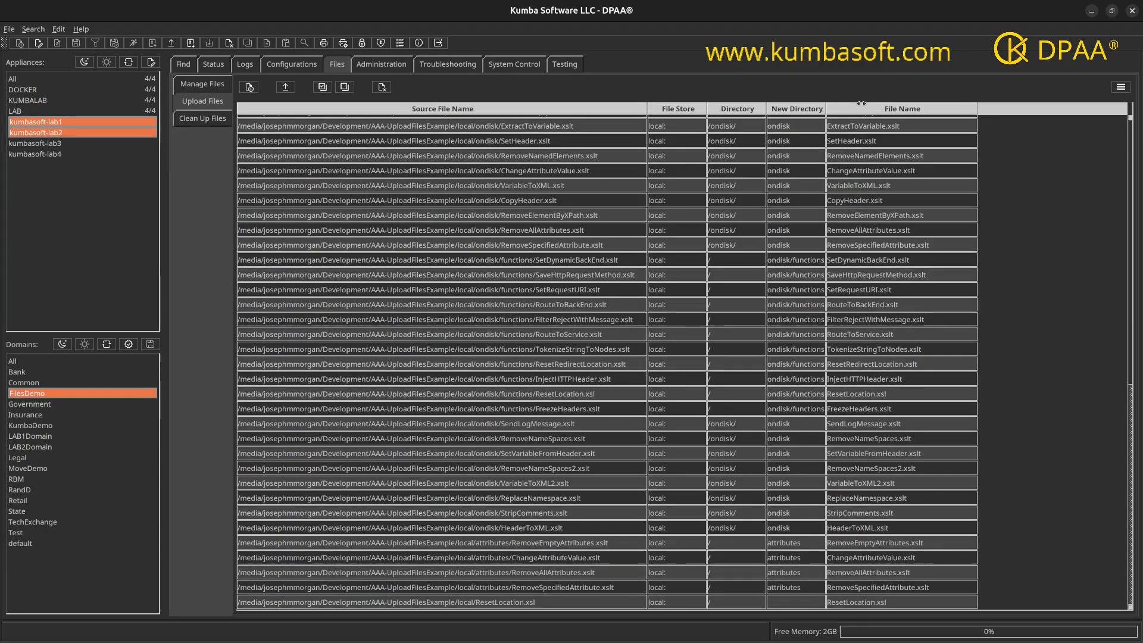
drag(861, 103, 869, 105)
scroll(753, 308, up, 4)
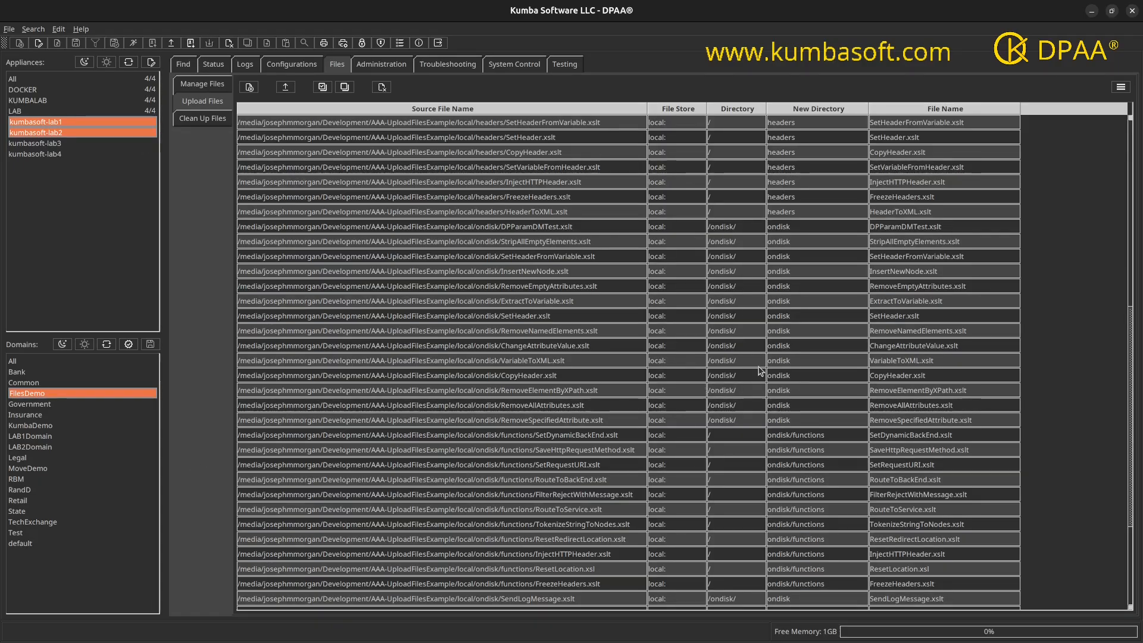
scroll(762, 359, up, 9)
scroll(761, 359, down, 5)
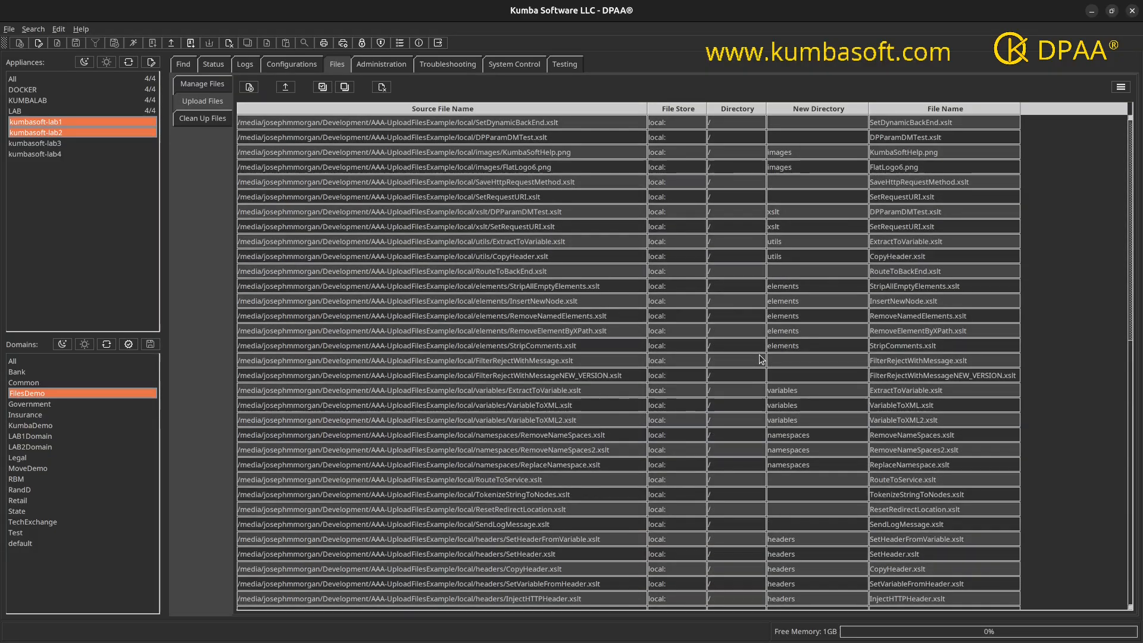
scroll(761, 359, down, 4)
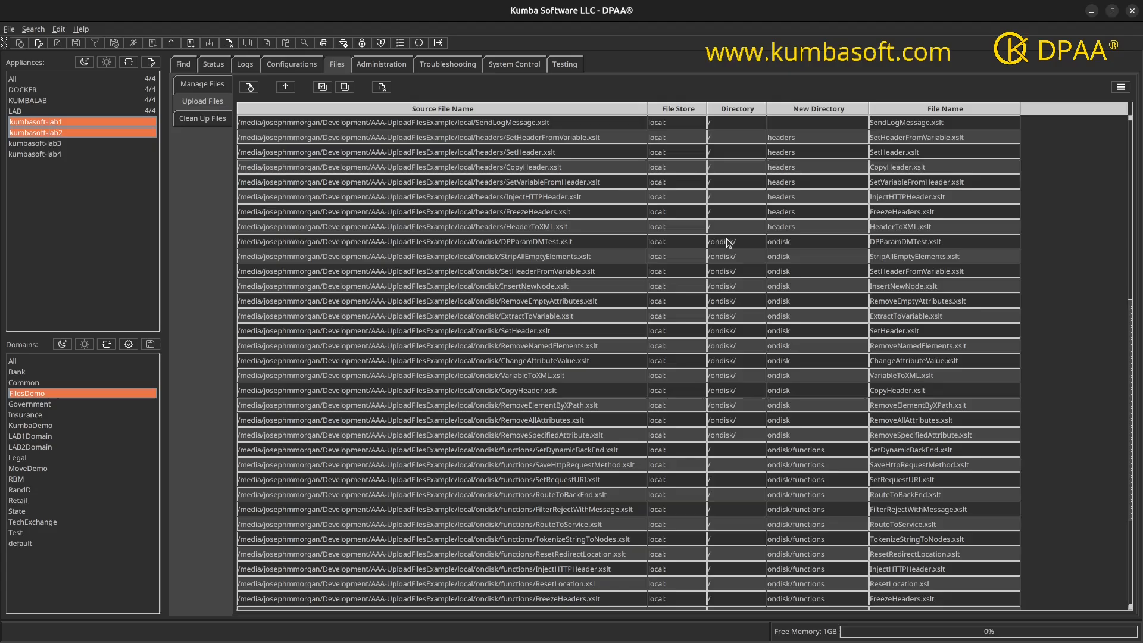
Clear the New Directory of the ondisk DPParamDMTest.xslt entry and copy the blank value to the ondisk entries through RemoveSpecifiedAttribute.xslt
double_click(807, 241)
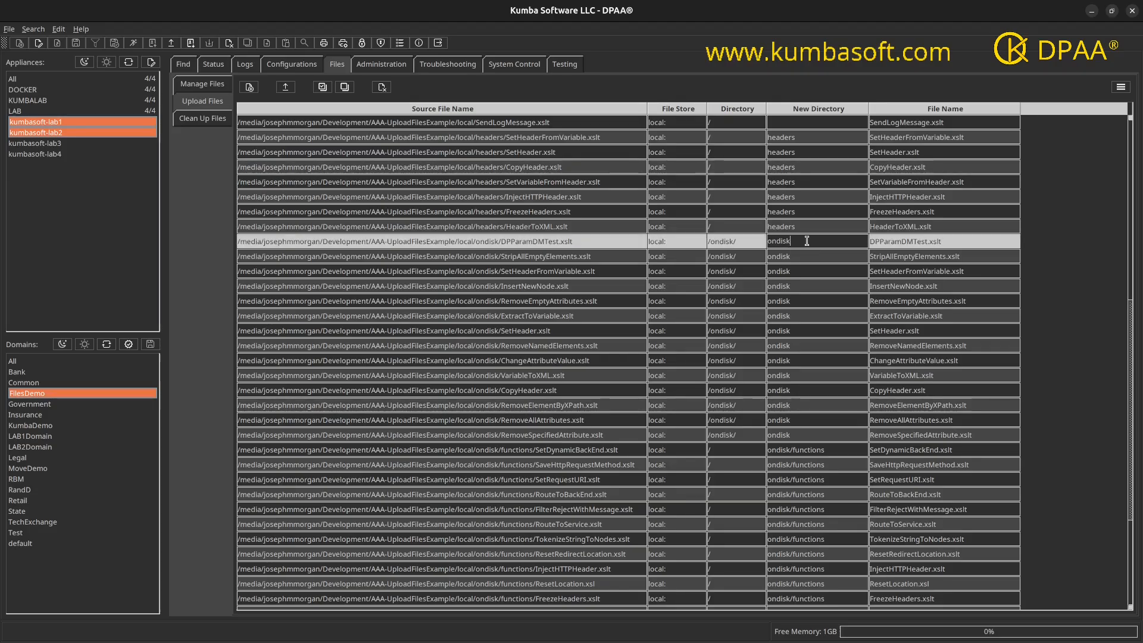
drag(807, 241, 769, 241)
key(BackSpace)
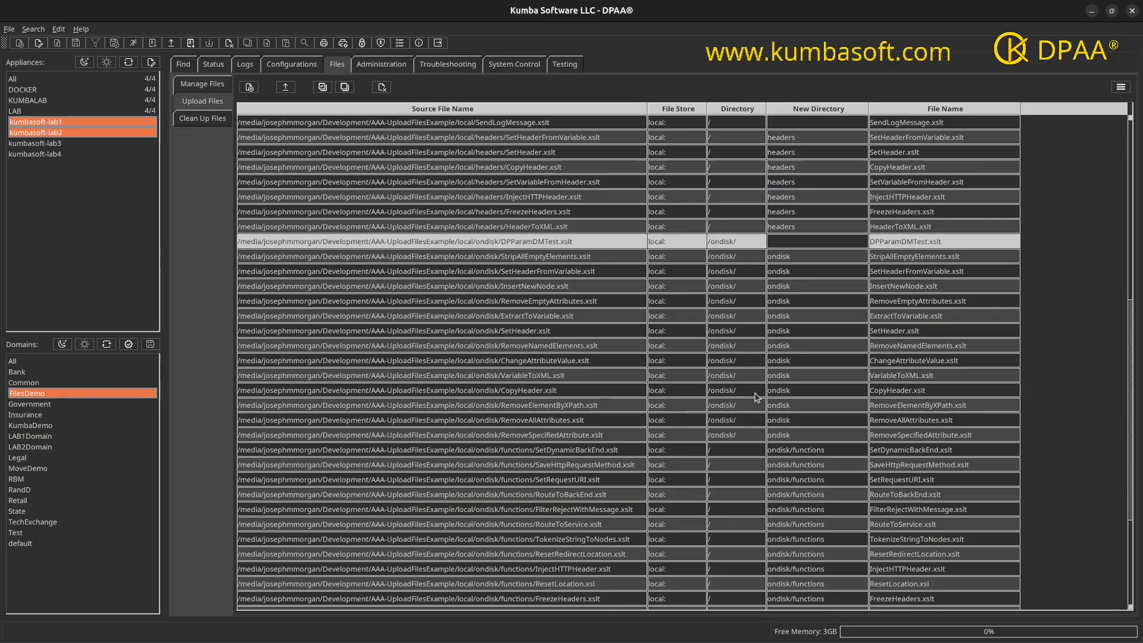
double_click(735, 436)
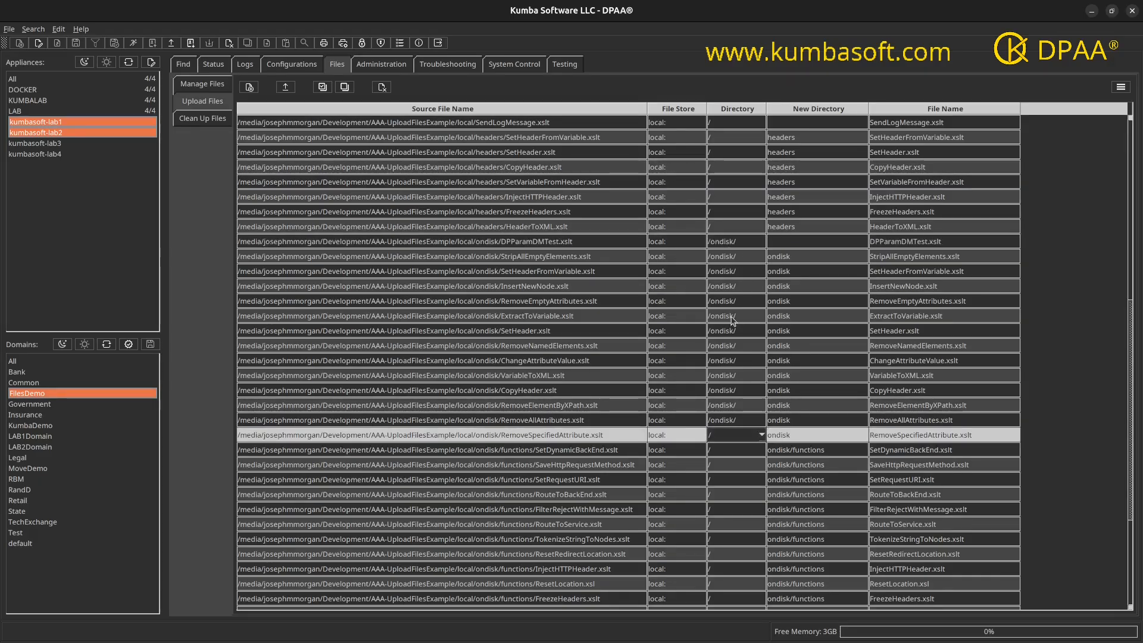
shift+click(735, 259)
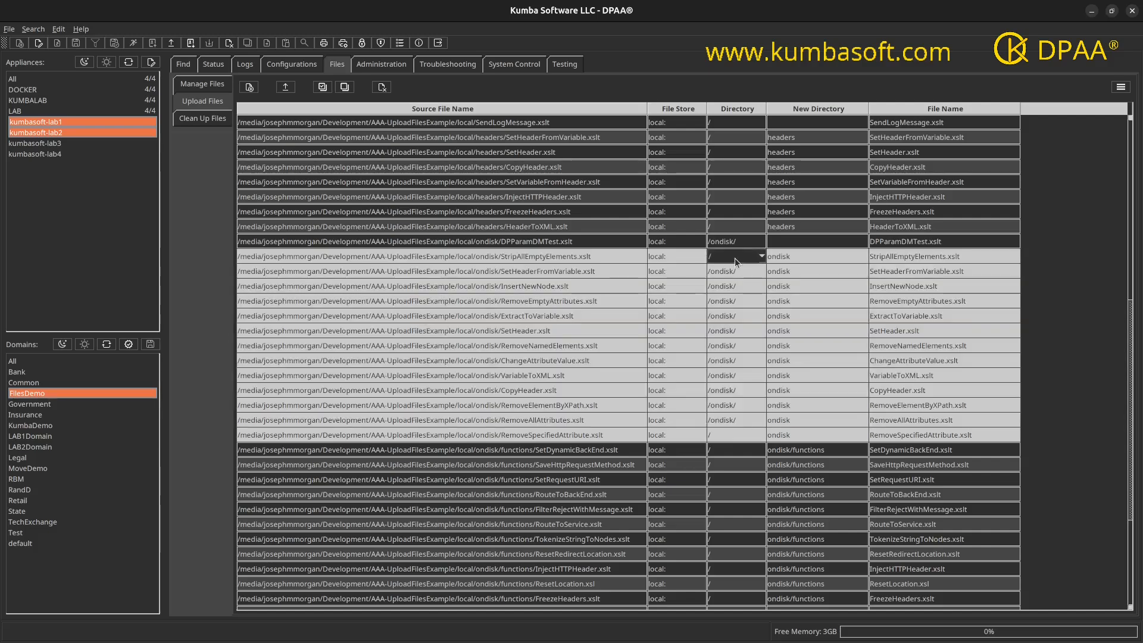
shift+click(576, 242)
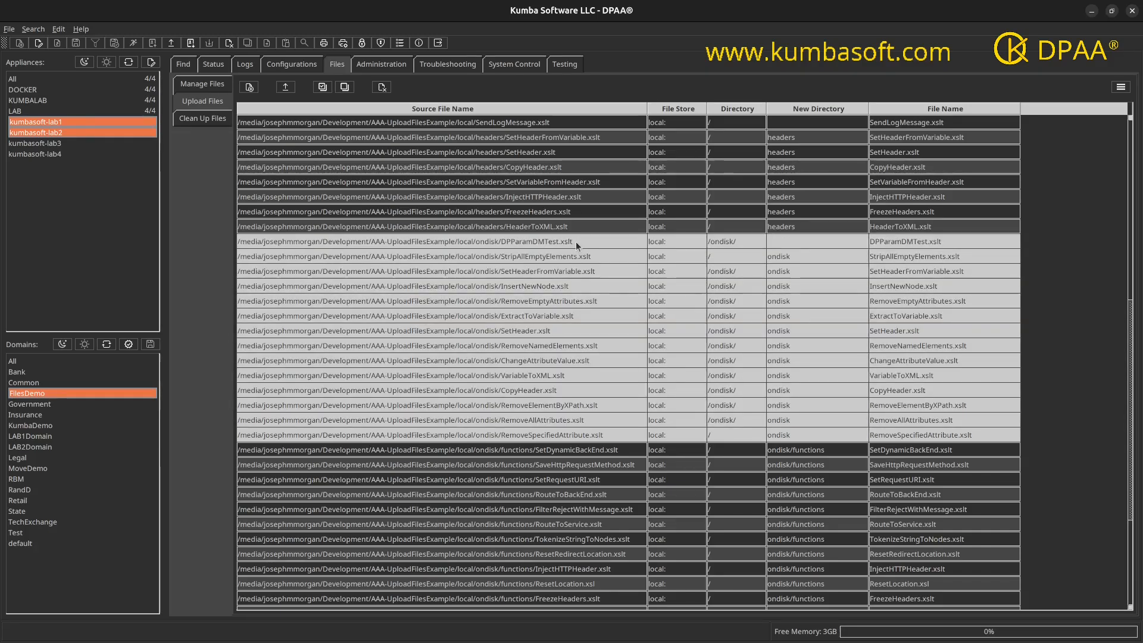
right_click(800, 242)
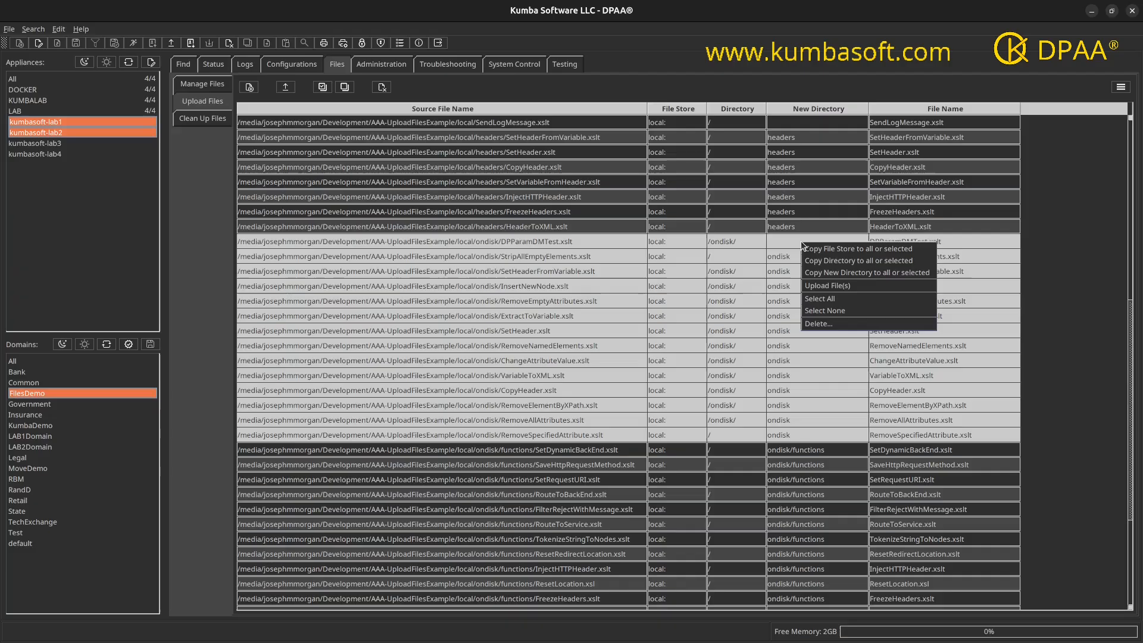
click(861, 273)
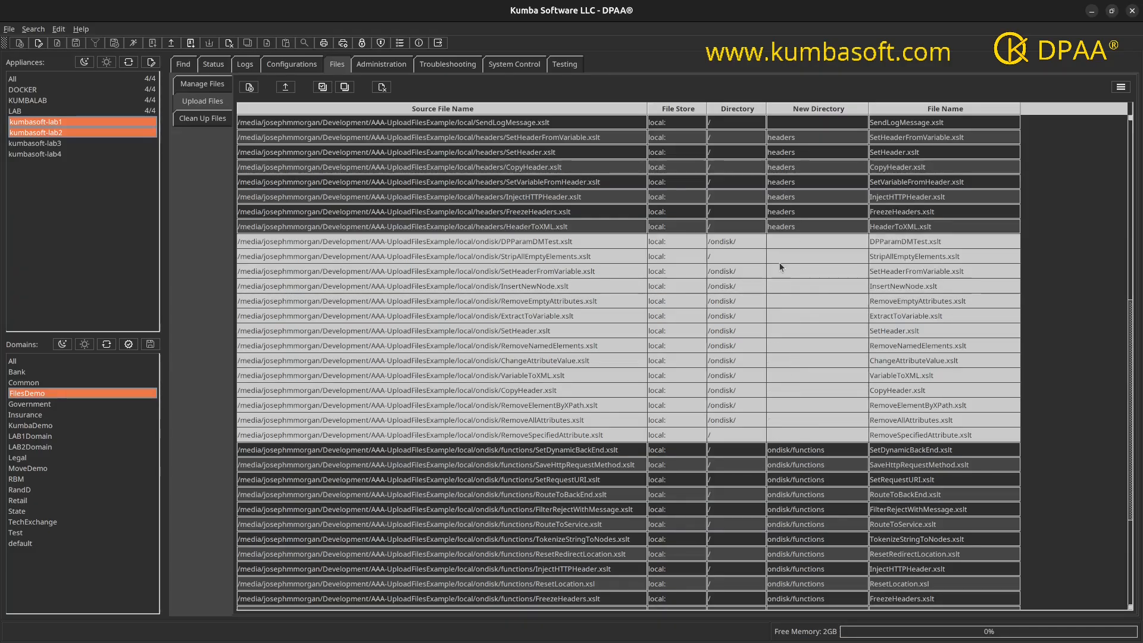
Set the Directory of the ondisk StripAllEmptyElements.xslt entry to /ondisk/
double_click(777, 237)
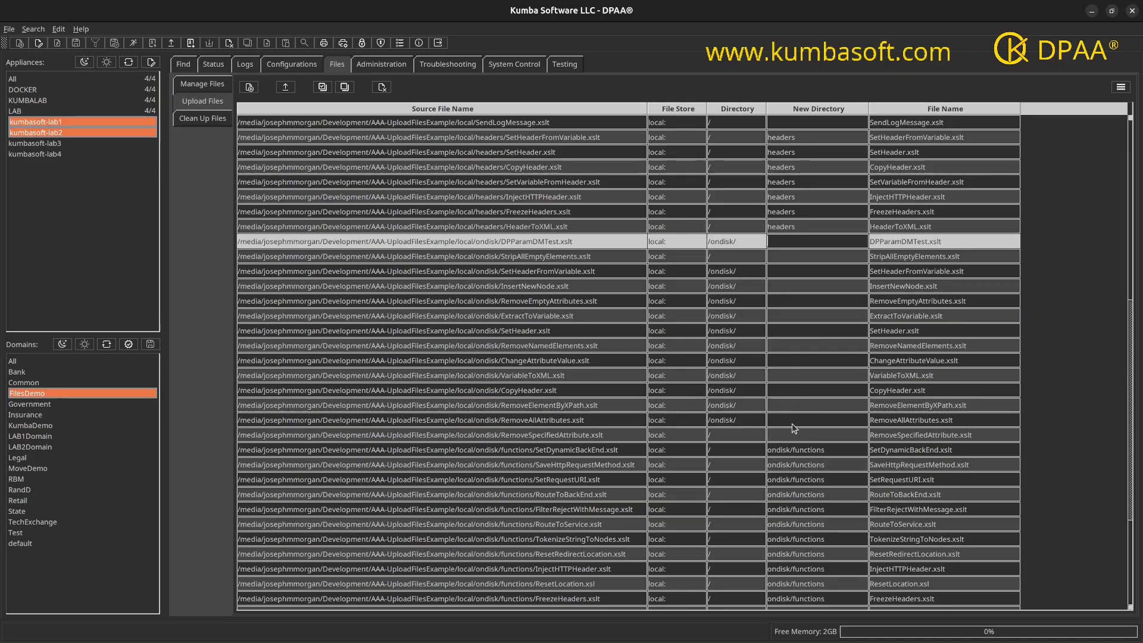
double_click(752, 257)
click(762, 257)
click(729, 281)
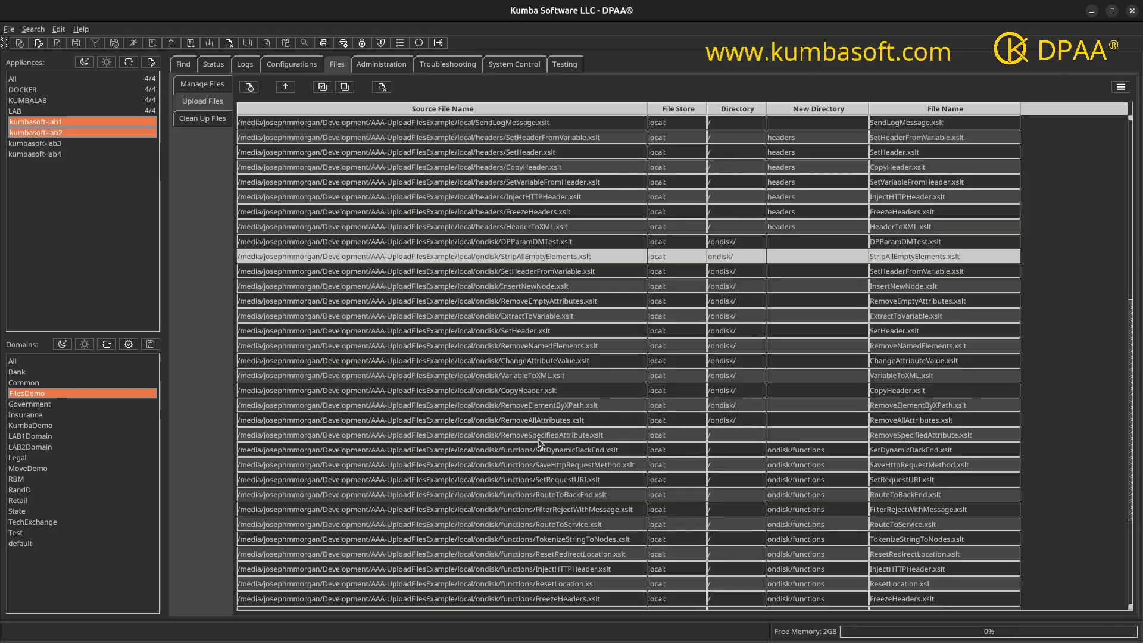
Clear the New Directory of the ondisk SendLogMessage.xslt entry and copy the blank value to the ondisk entries through HeaderToXML.xslt
scroll(542, 447, down, 4)
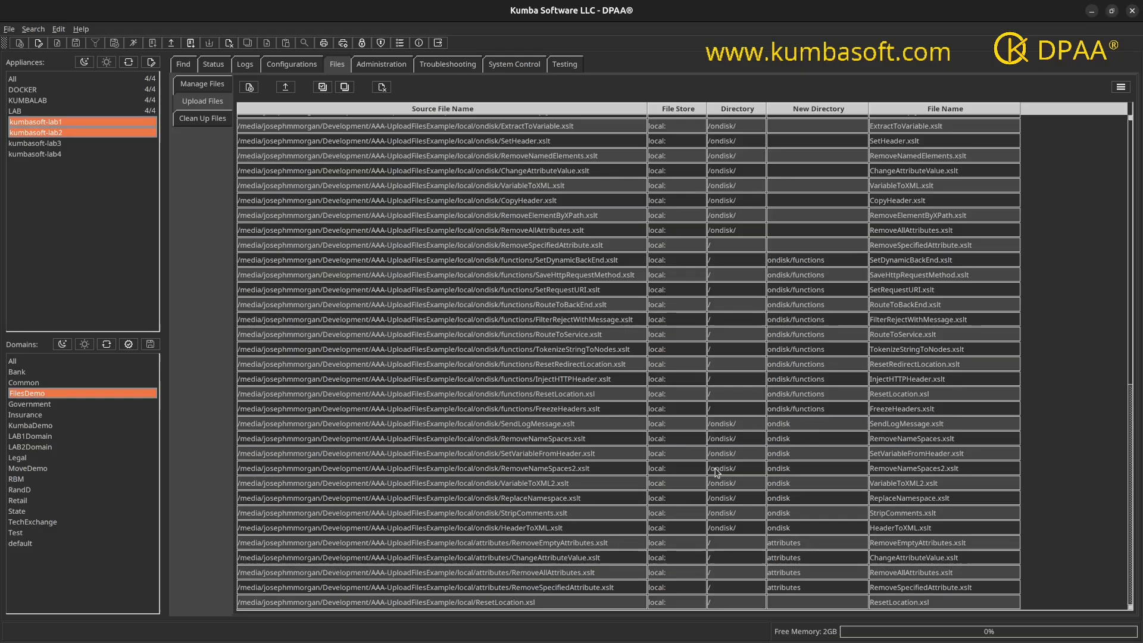
click(800, 428)
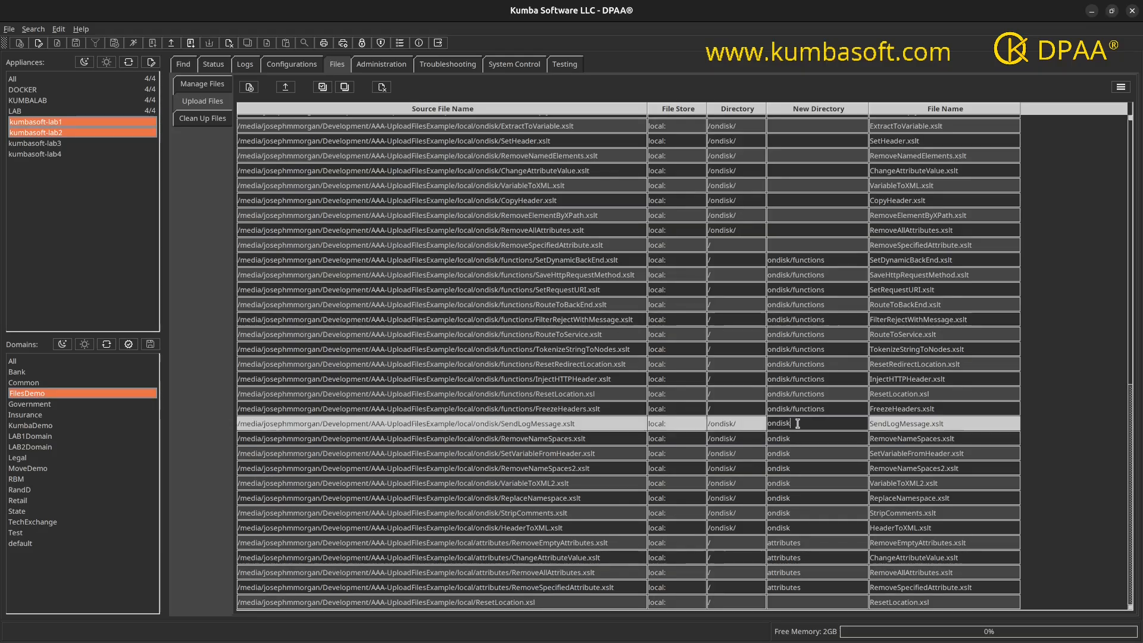
double_click(769, 423)
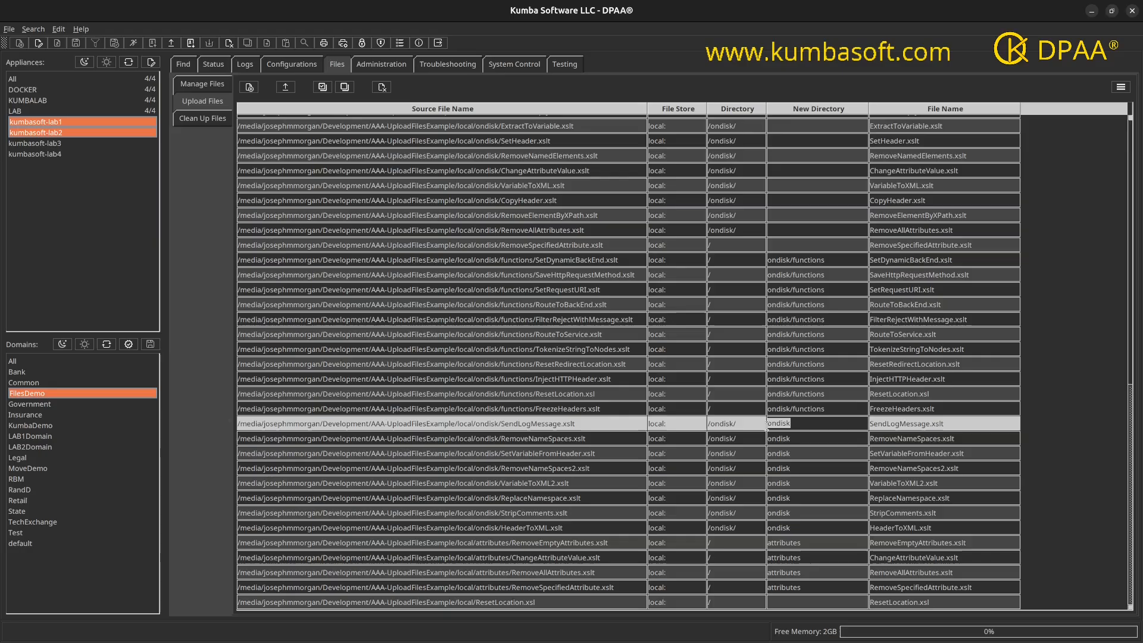
key(Delete)
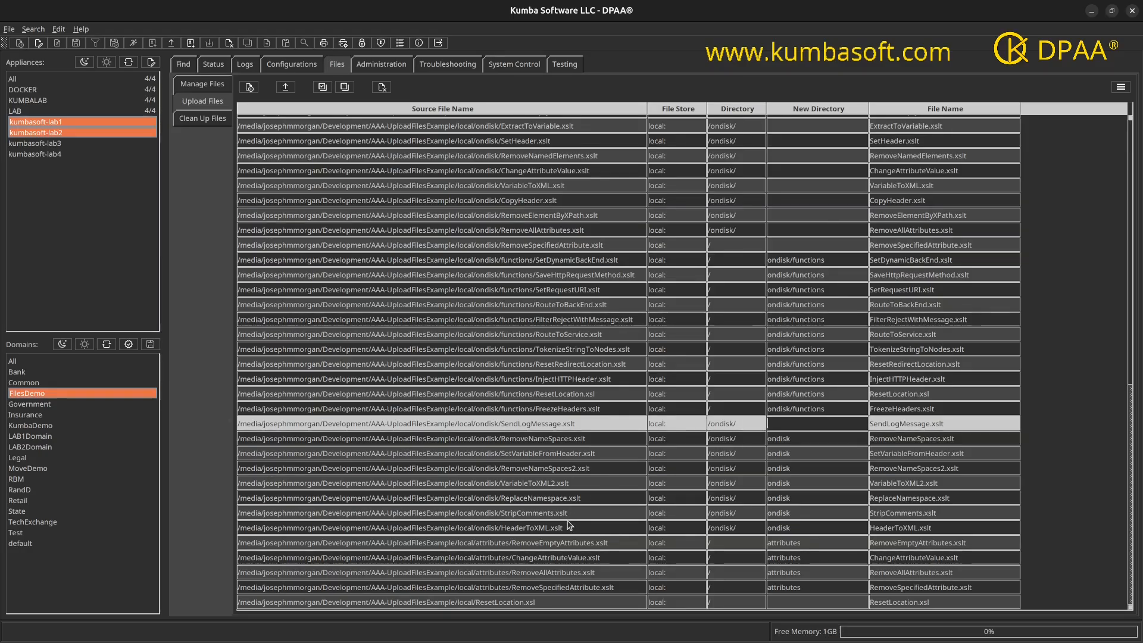
click(567, 527)
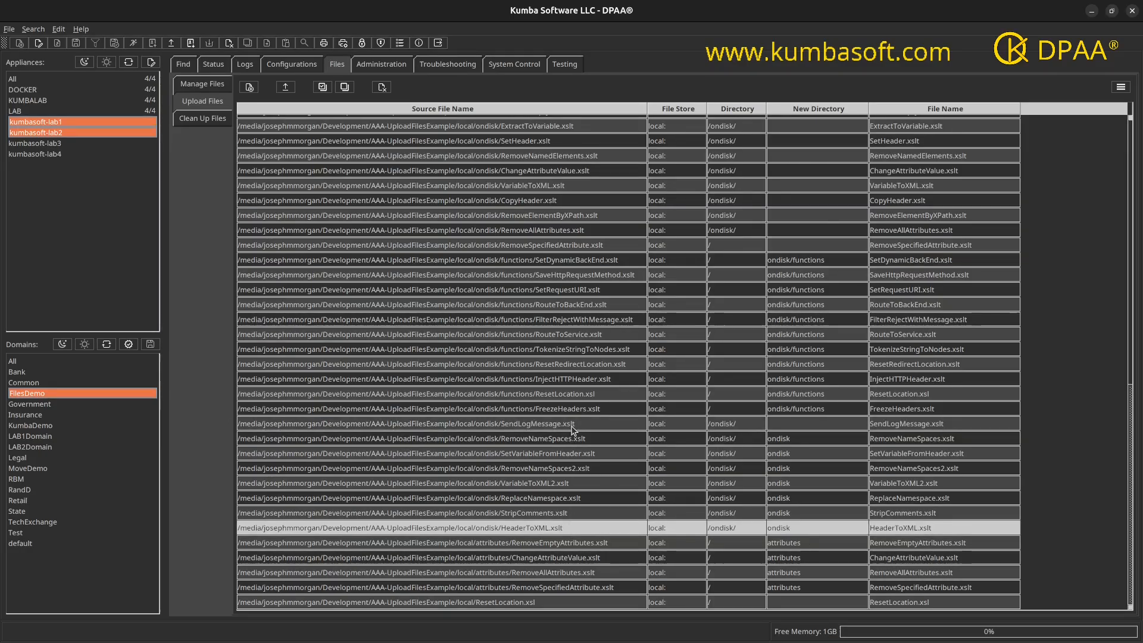
shift+click(571, 427)
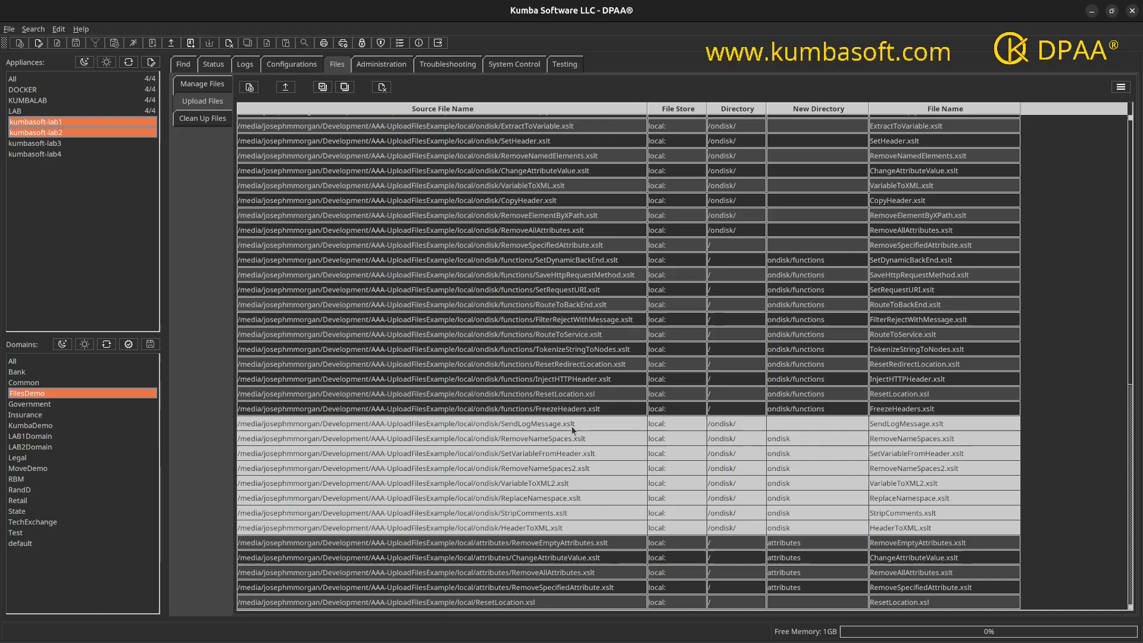
right_click(572, 428)
click(623, 457)
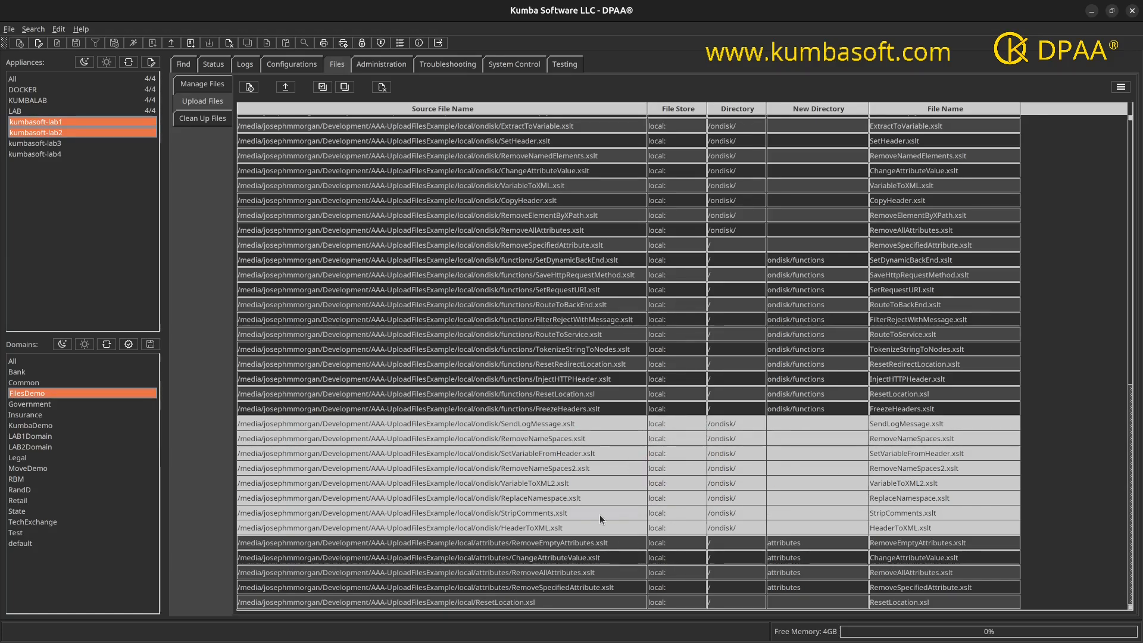
Deselect all entries, upload the entire list to the FilesDemo domain on kumbasoft-lab1 and kumbasoft-lab2, and close the upload results
scroll(653, 496, up, 9)
scroll(653, 495, up, 4)
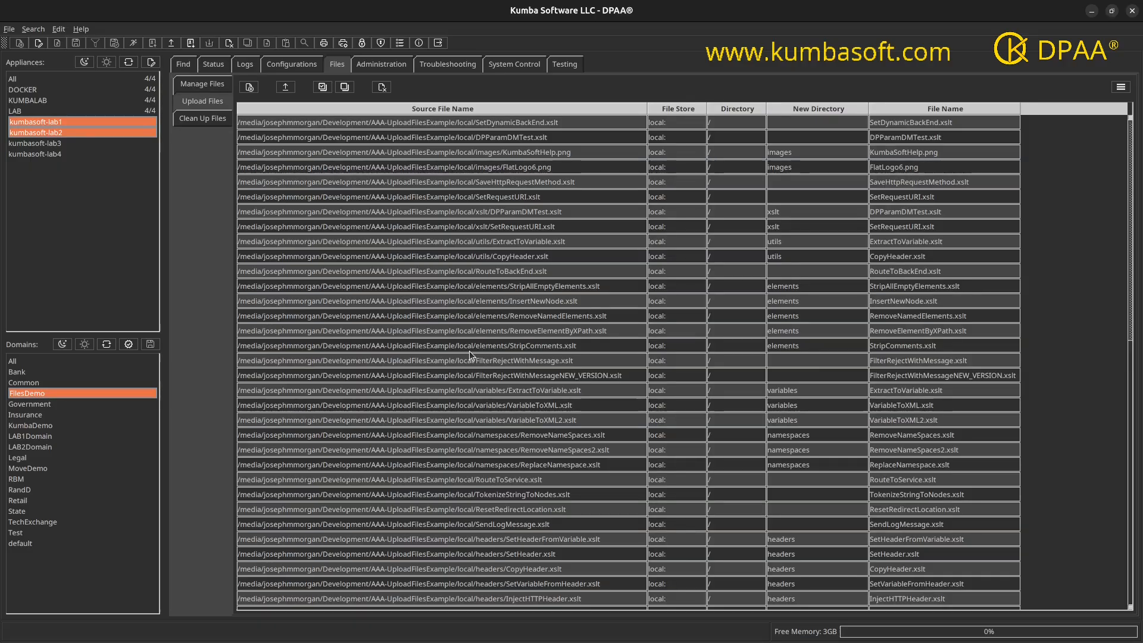
click(344, 87)
click(346, 89)
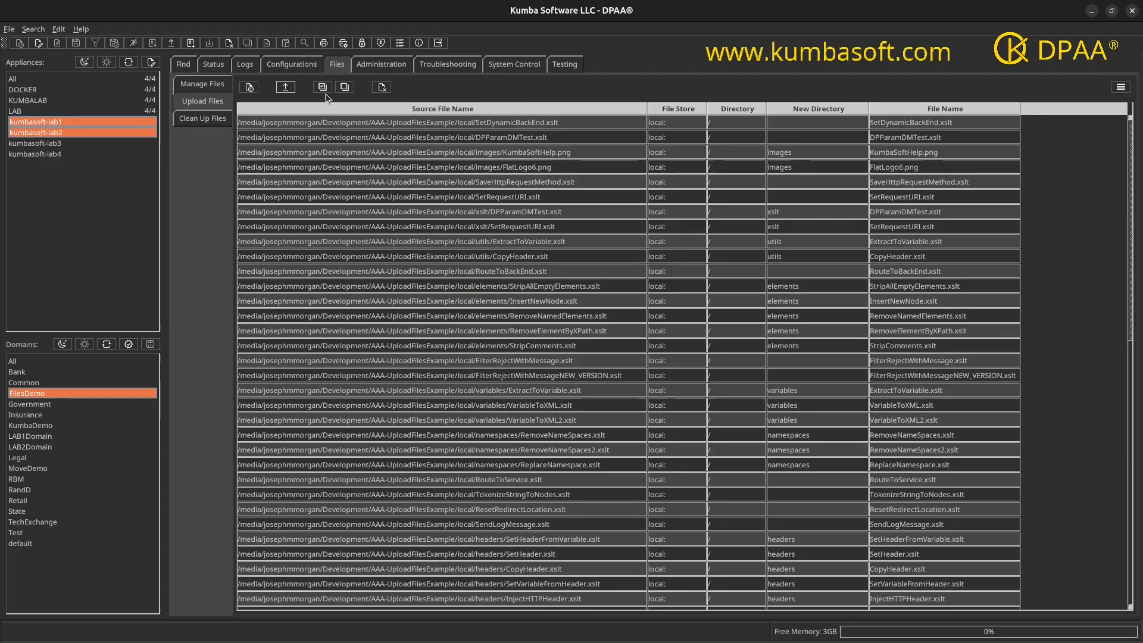
click(344, 87)
click(344, 89)
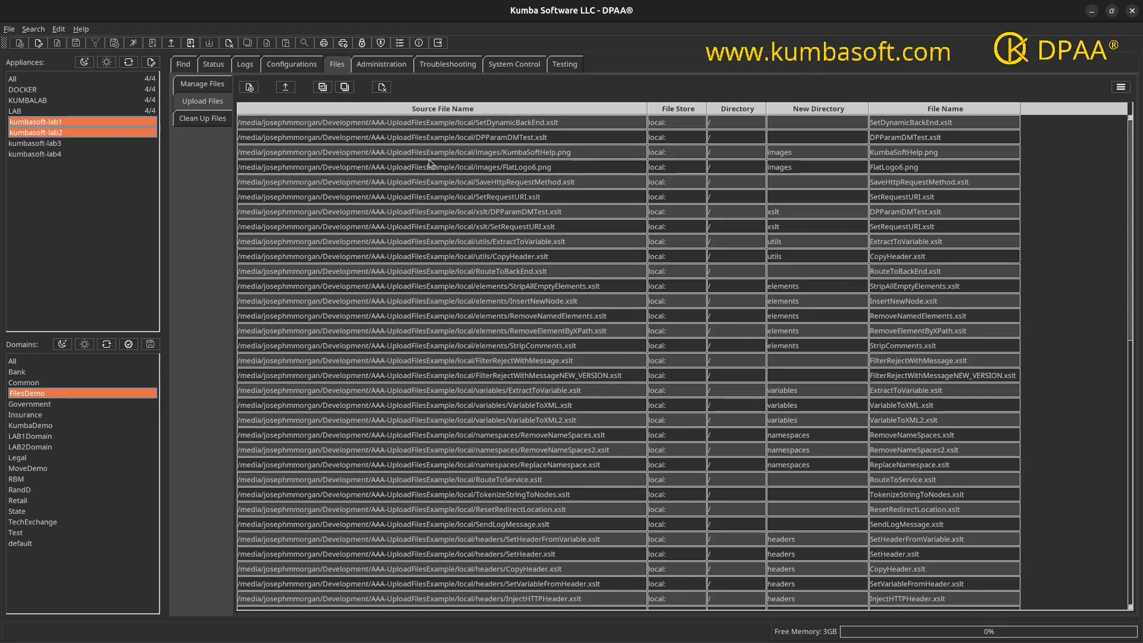
click(288, 91)
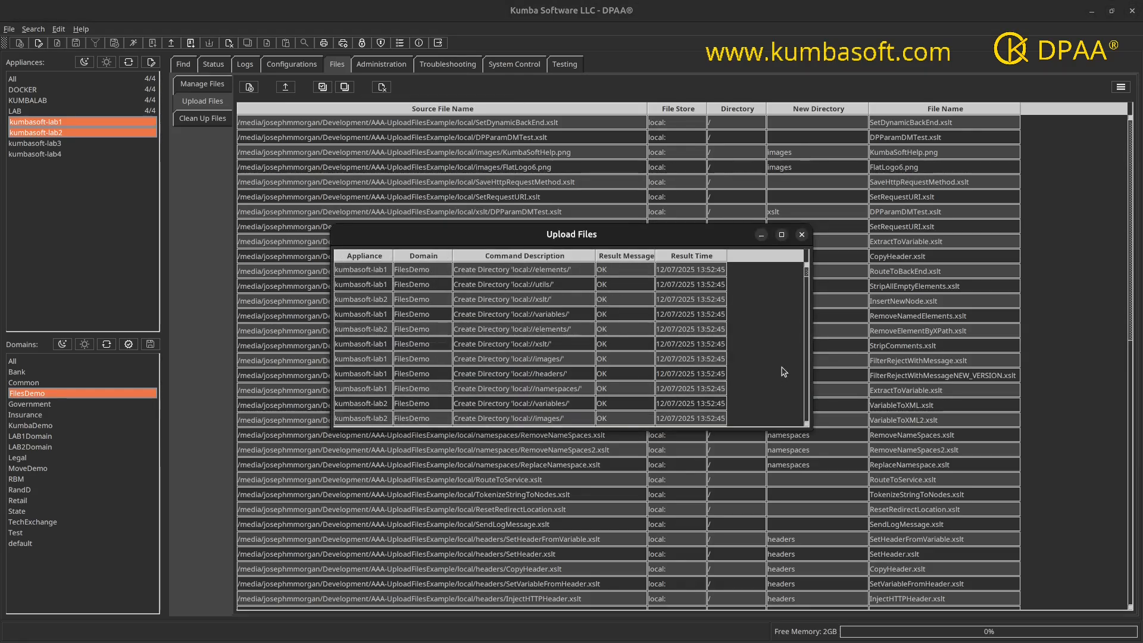
drag(807, 272, 796, 200)
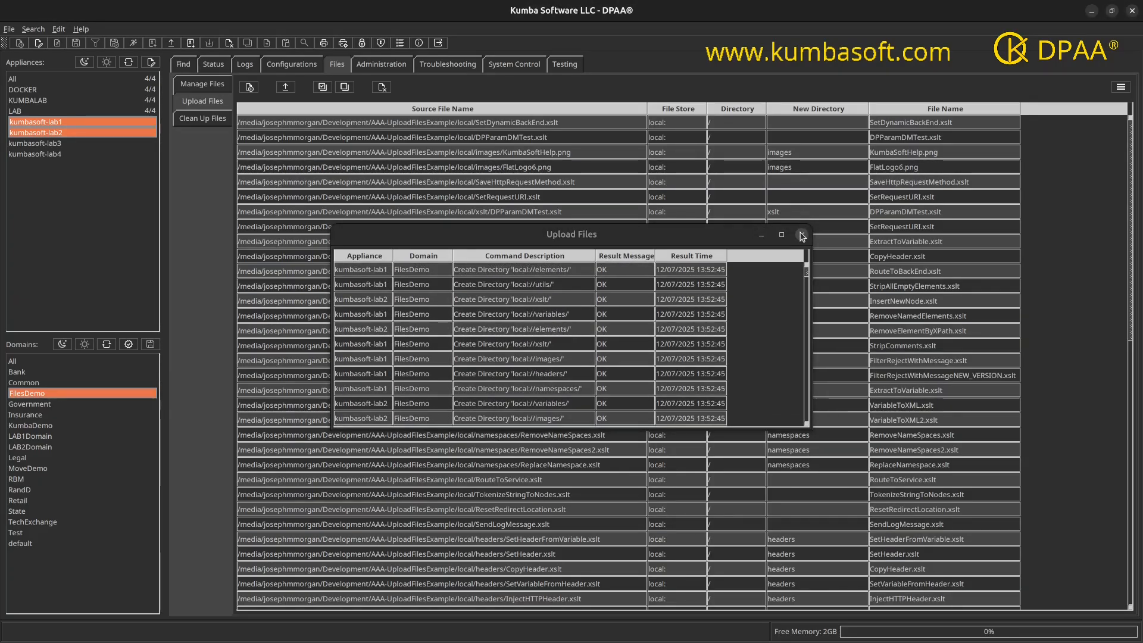
click(802, 234)
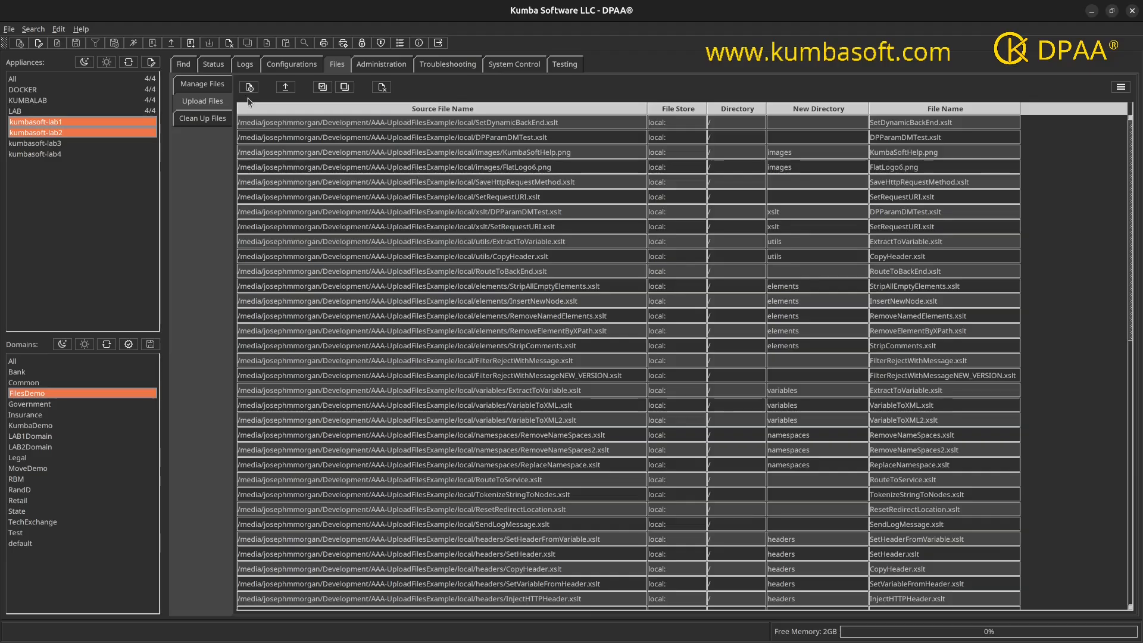
List the managed files in every directory from local:/ through local:/xslt/ and check the uploaded files on both appliances
click(216, 86)
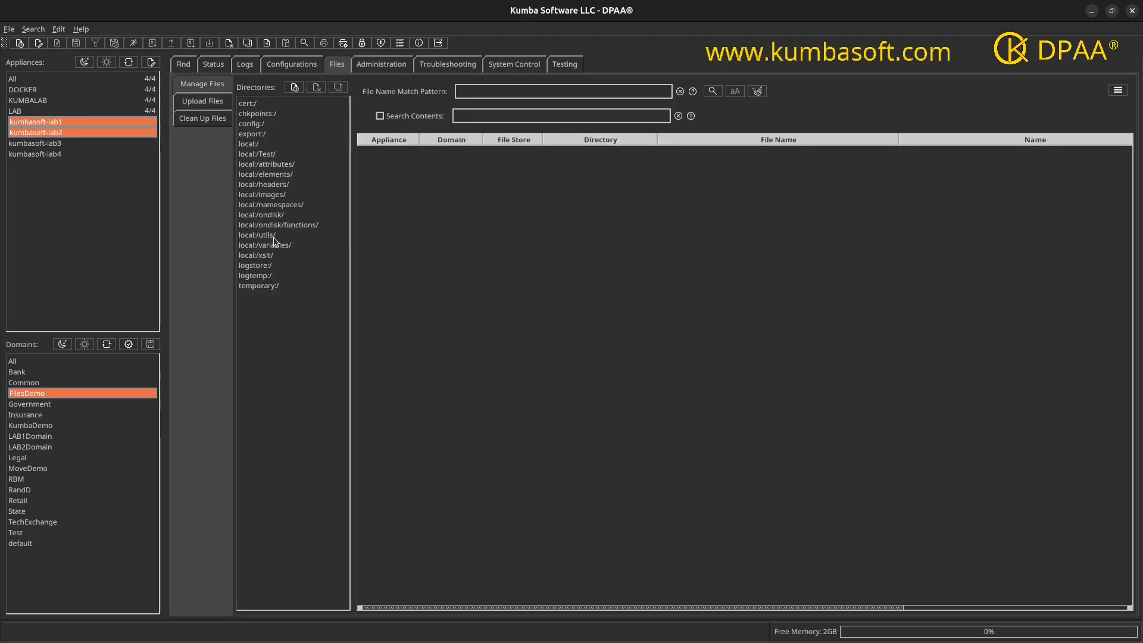
click(253, 146)
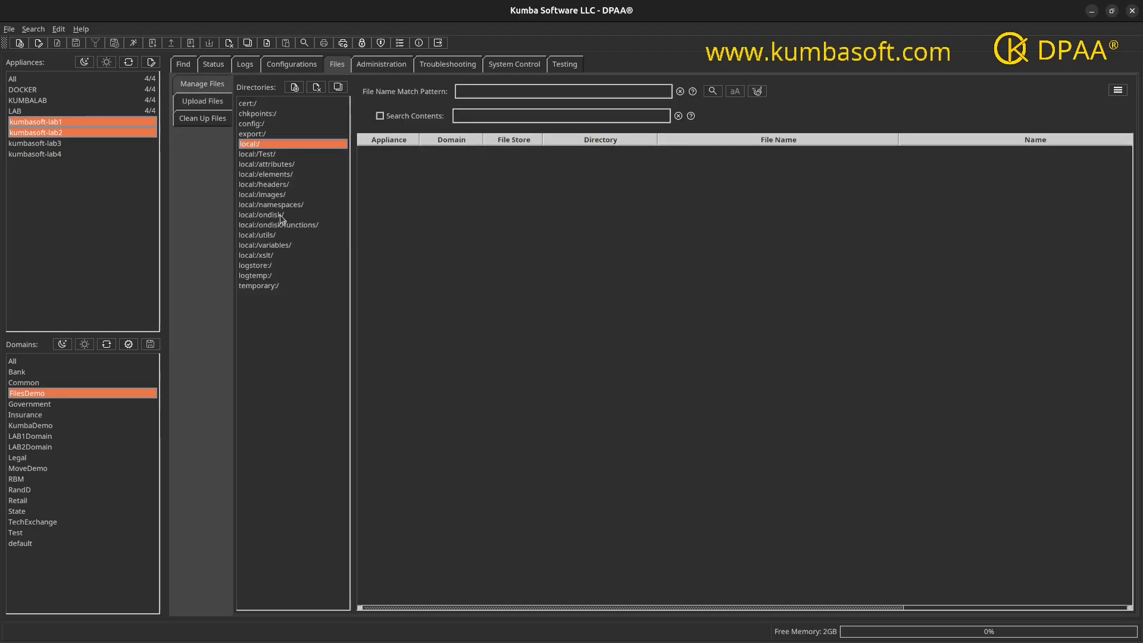
shift+click(269, 255)
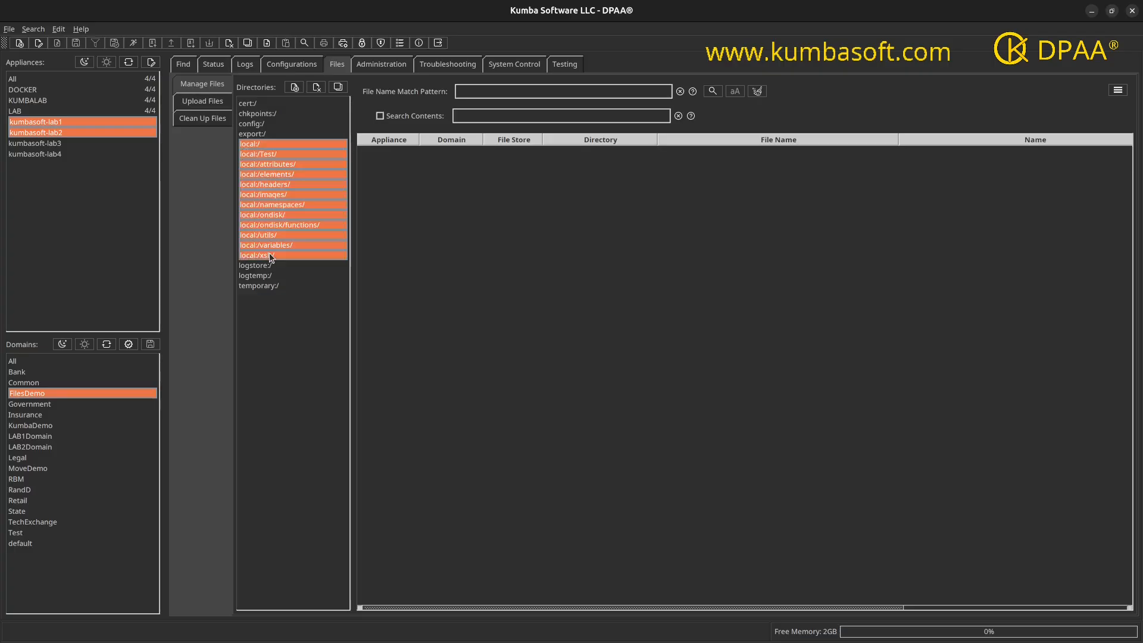
click(712, 92)
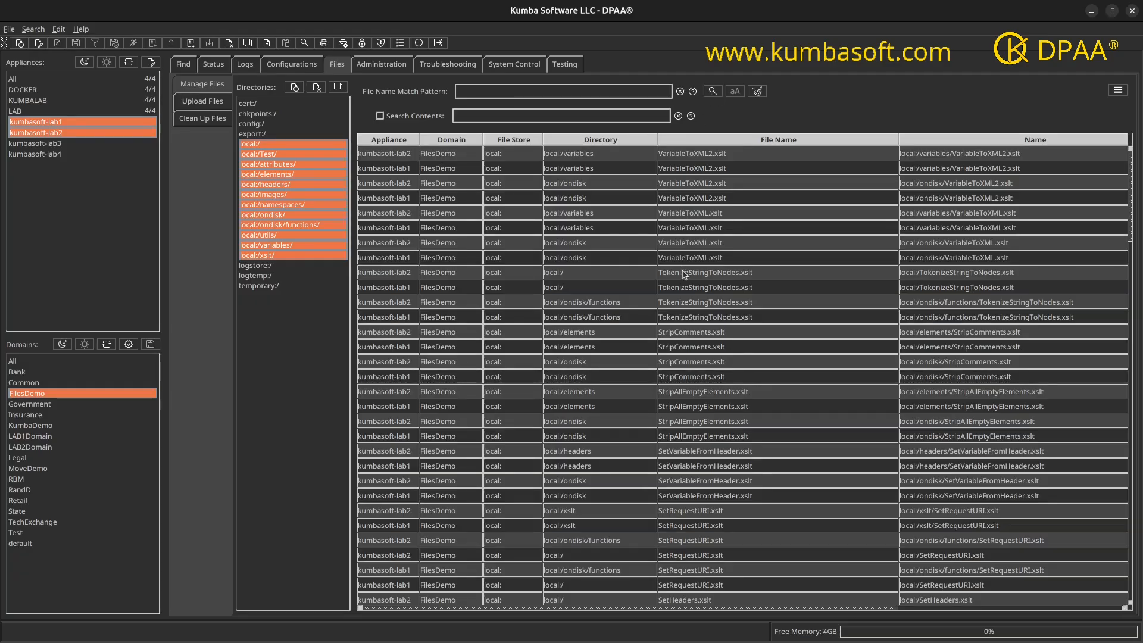
drag(681, 277, 683, 319)
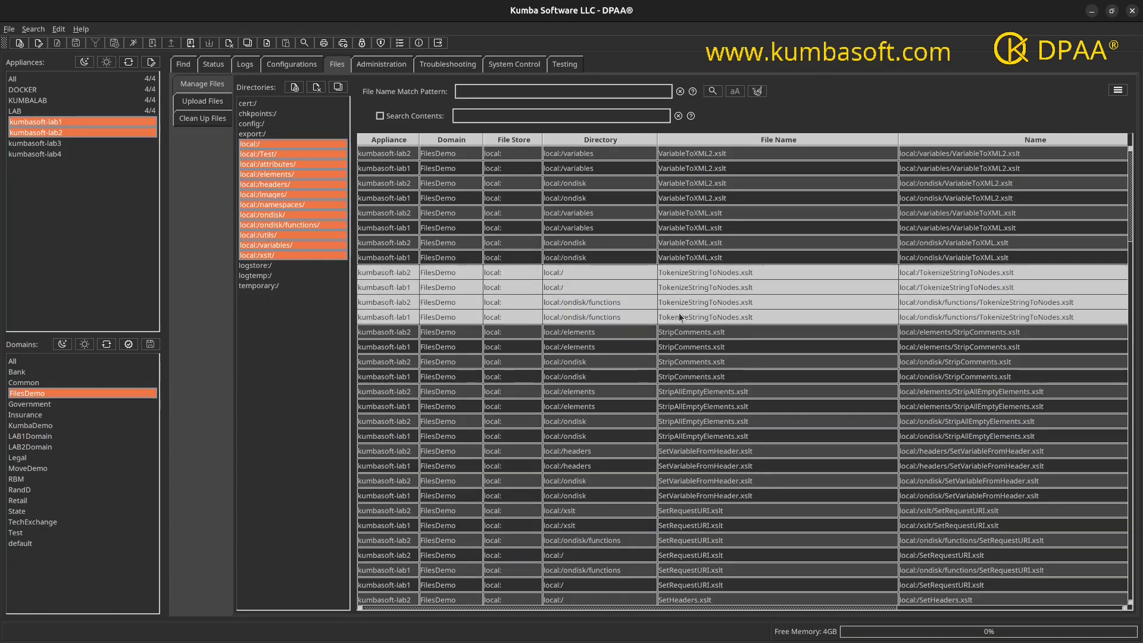
drag(707, 334, 736, 495)
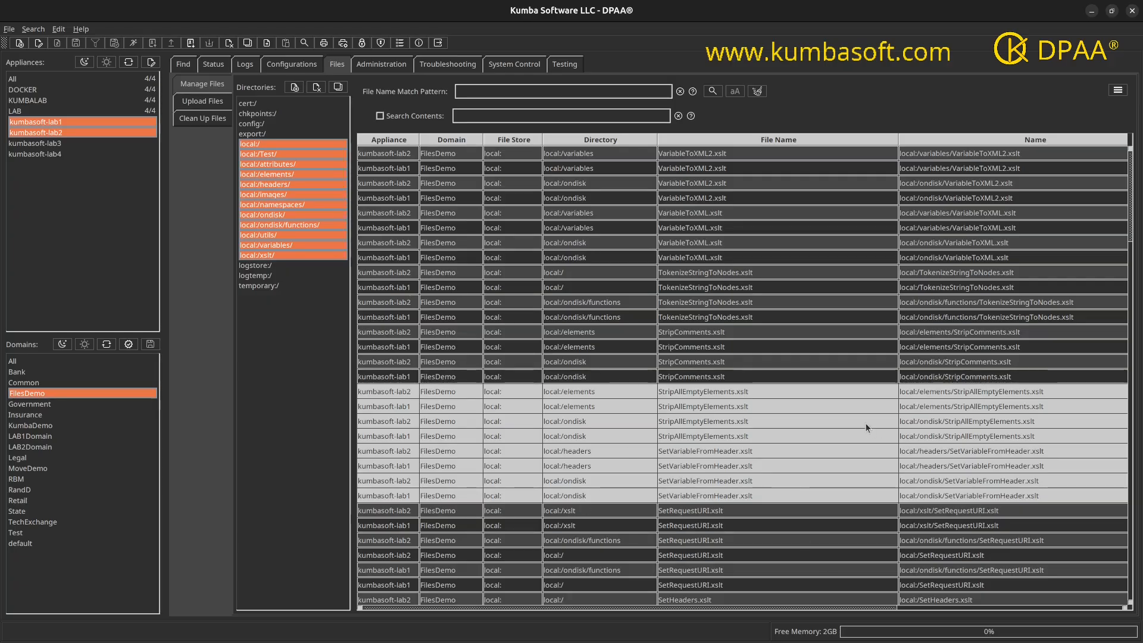
drag(1131, 230, 1141, 619)
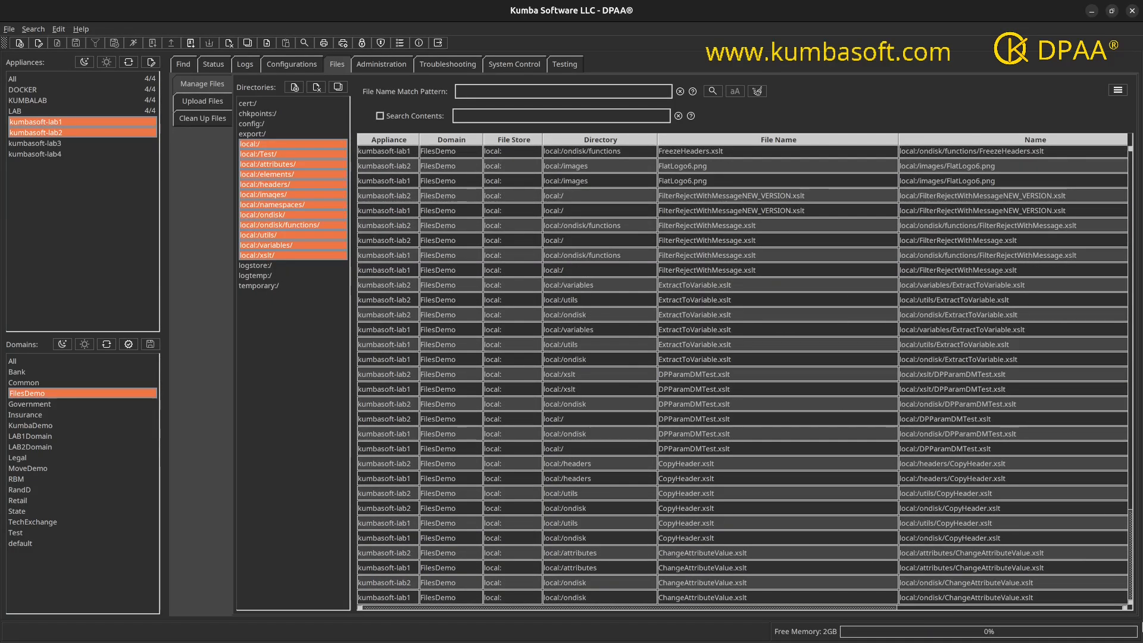
drag(1138, 471, 1113, 148)
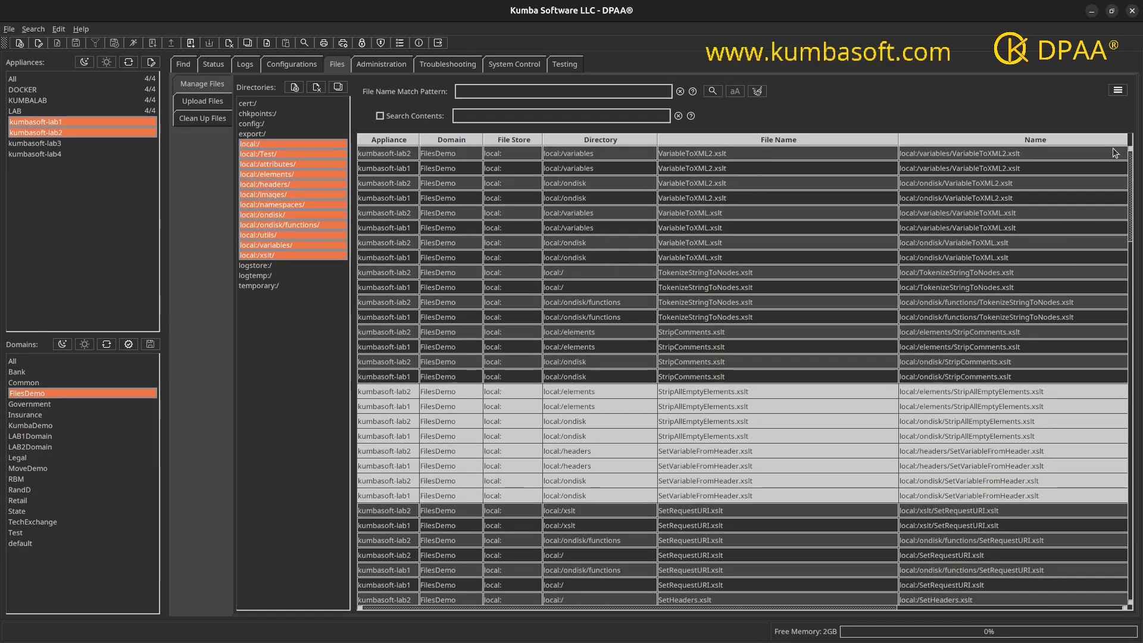
drag(1142, 376, 1141, 604)
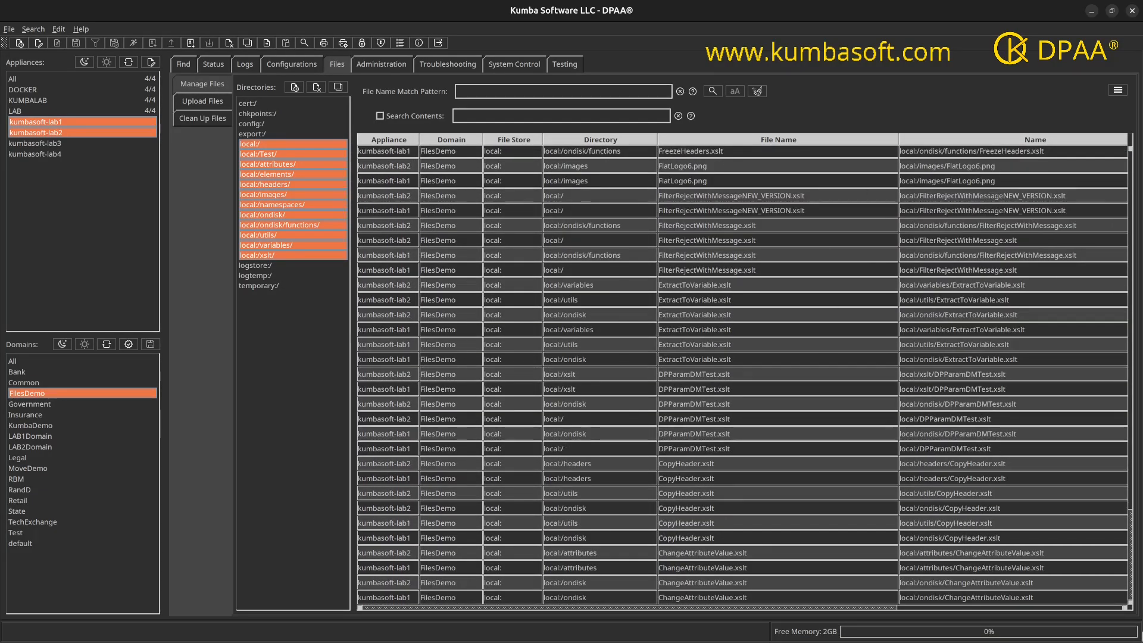